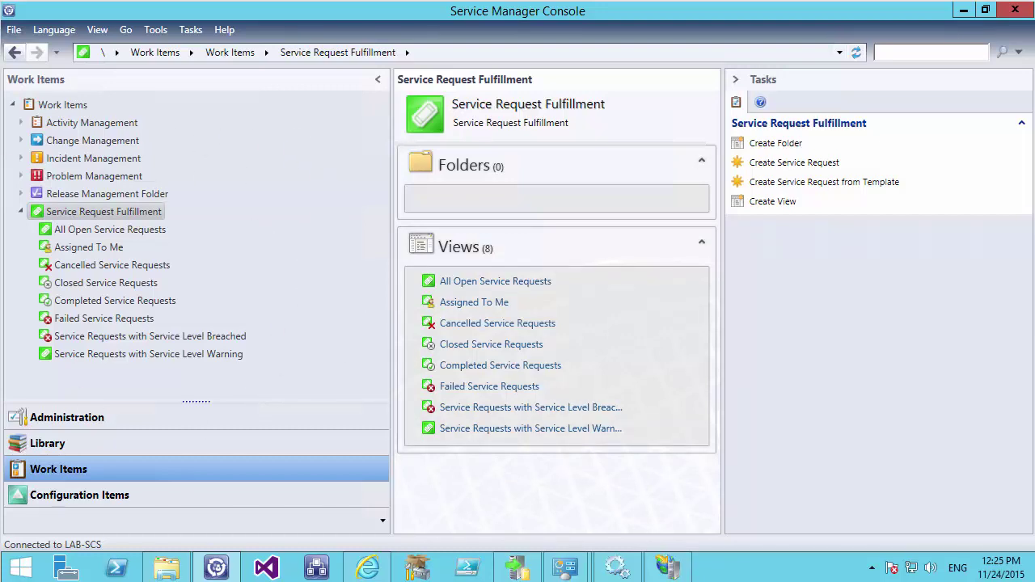
pyautogui.click(369, 571)
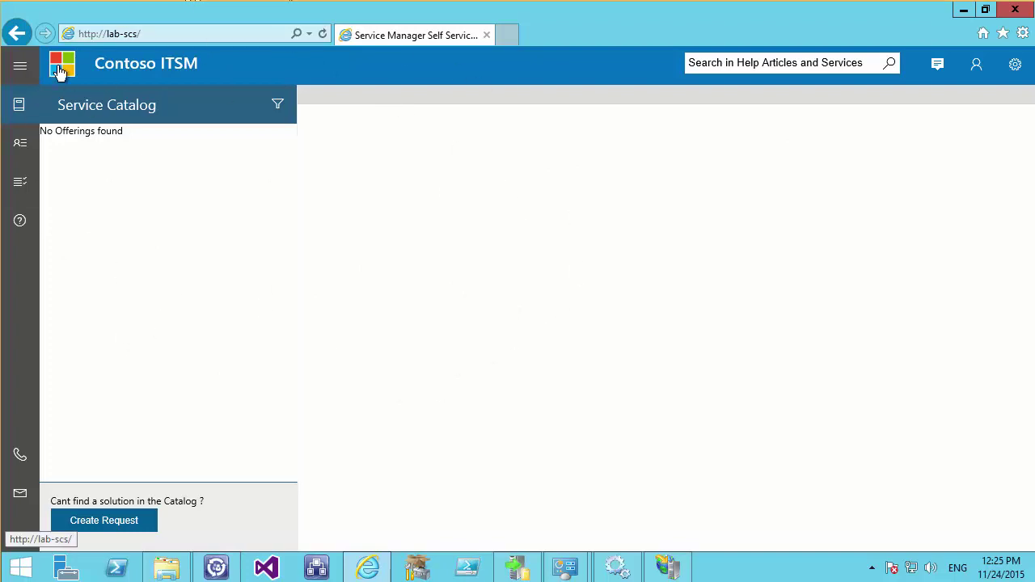
pyautogui.click(963, 11)
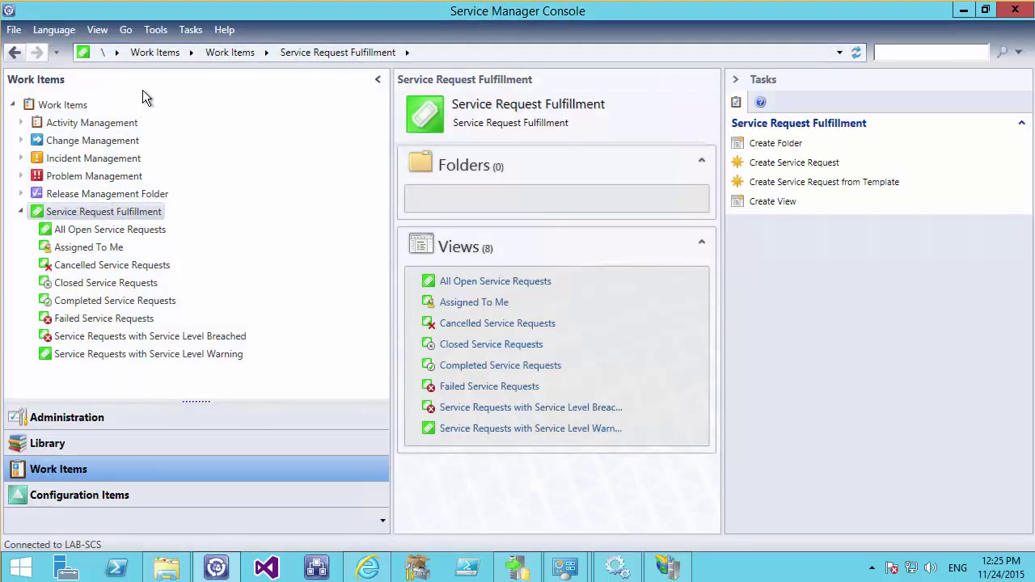
# Step: Create service request SR55 from the Default Service Request template
pyautogui.click(155, 29)
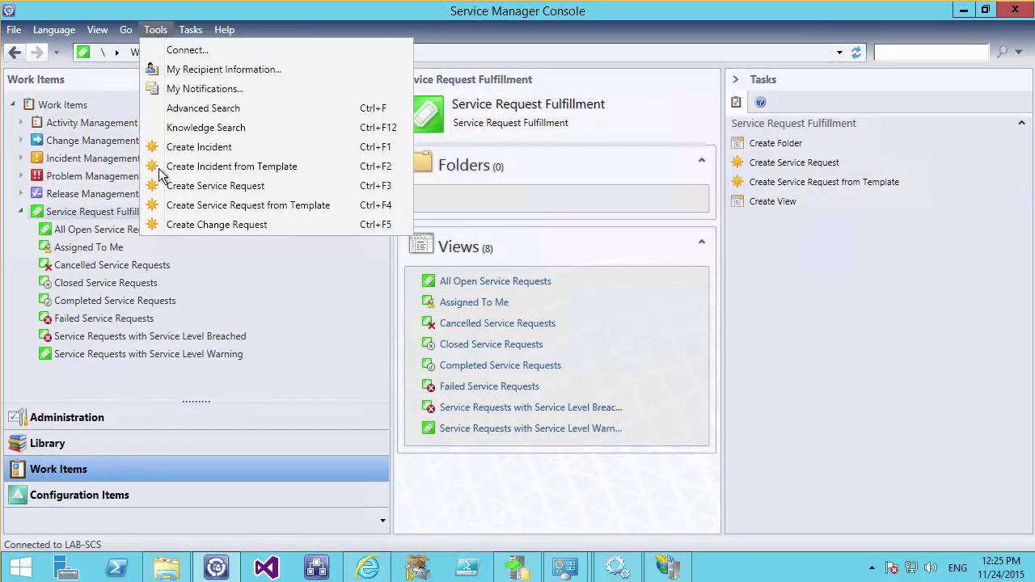
pyautogui.click(191, 205)
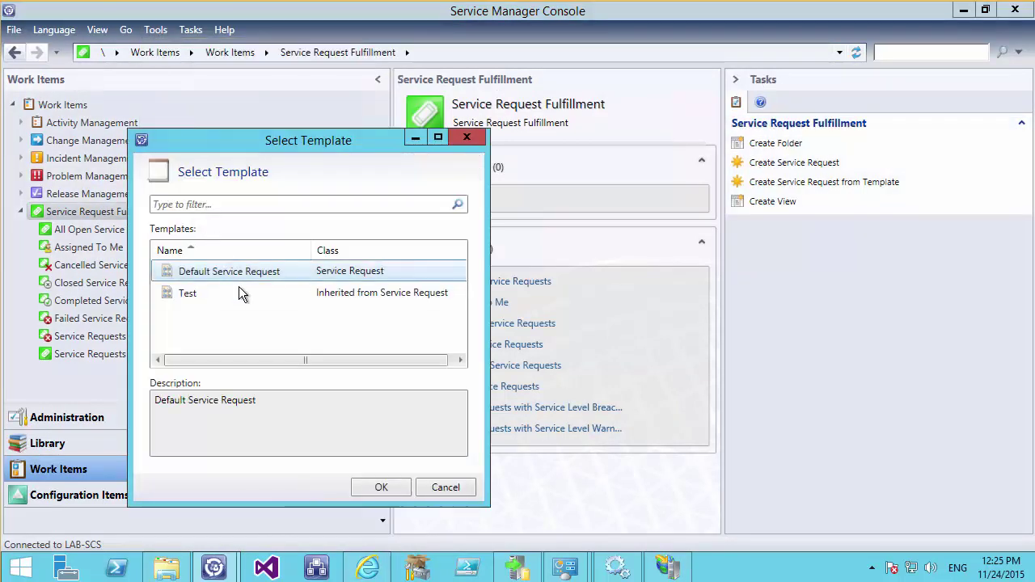
pyautogui.click(378, 486)
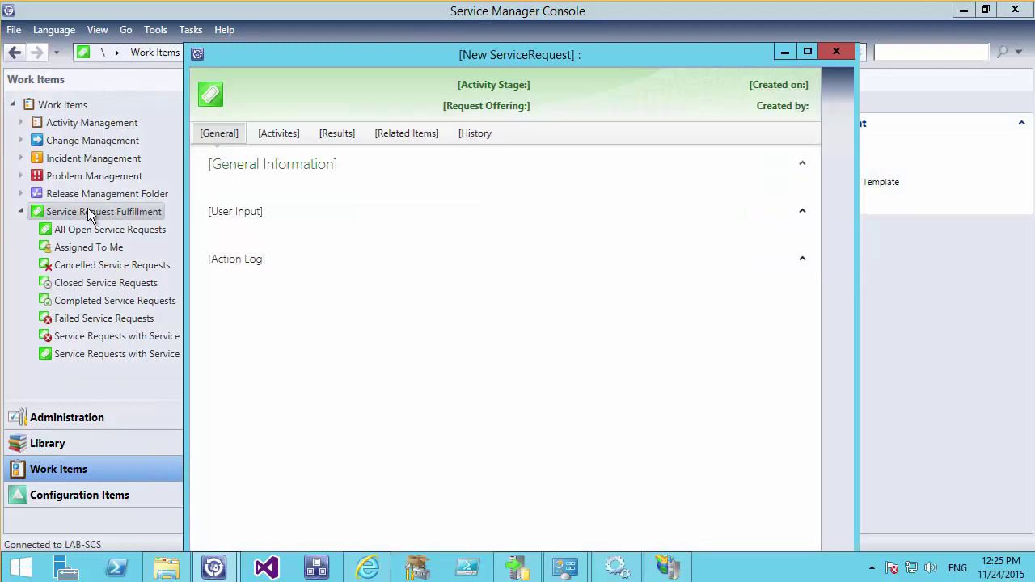
# Step: Maximize the SR55 form, scroll through its fields, then close it with Esc
pyautogui.click(806, 51)
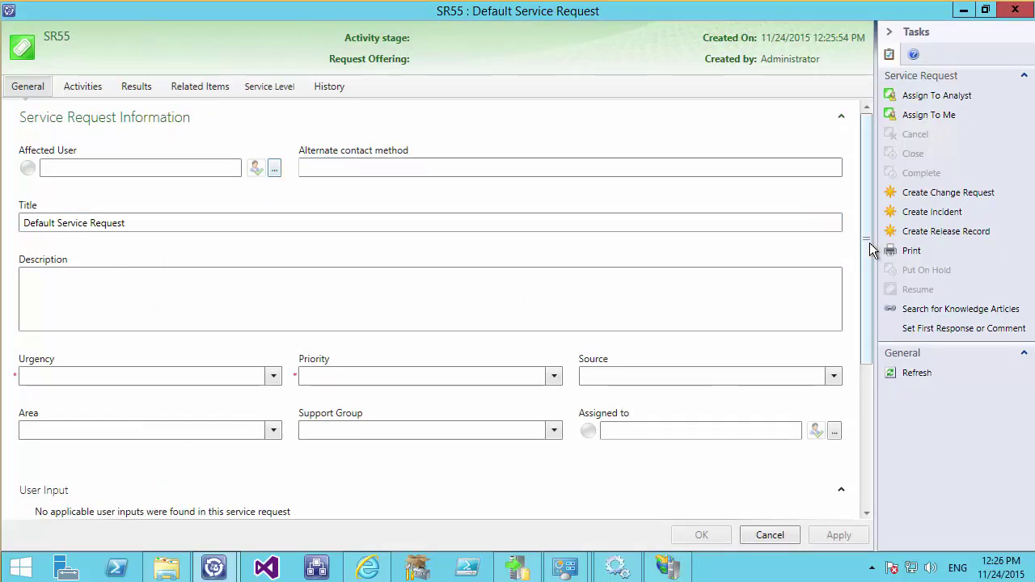
pyautogui.moveTo(870, 243); pyautogui.dragTo(871, 365)
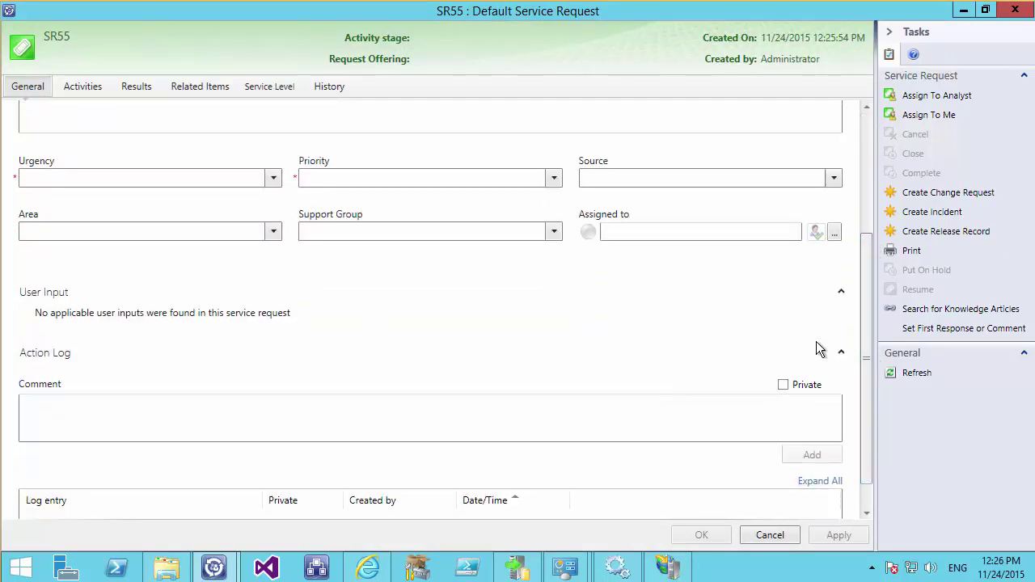
pyautogui.moveTo(863, 319); pyautogui.dragTo(835, 211)
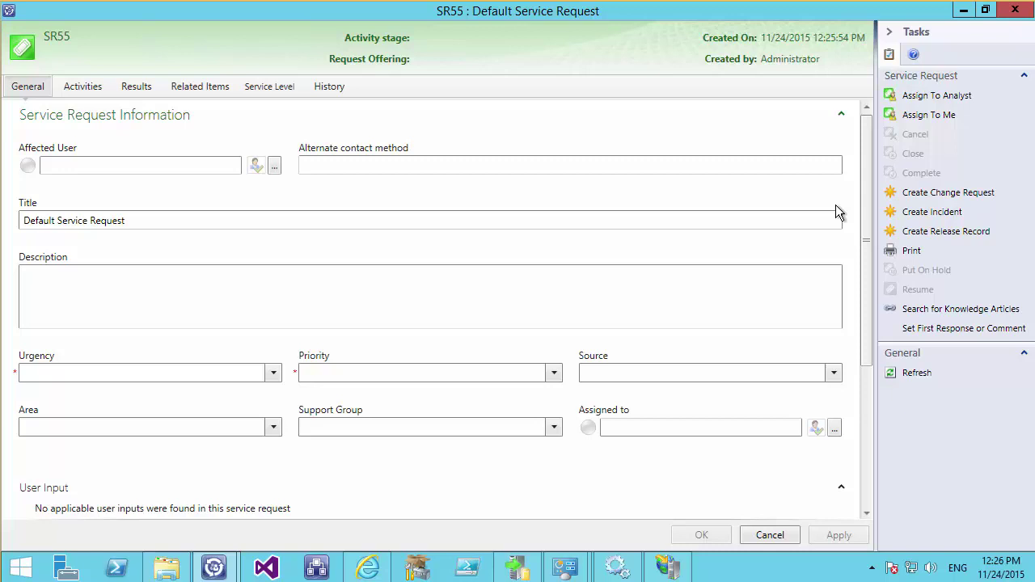
pyautogui.press('Escape')
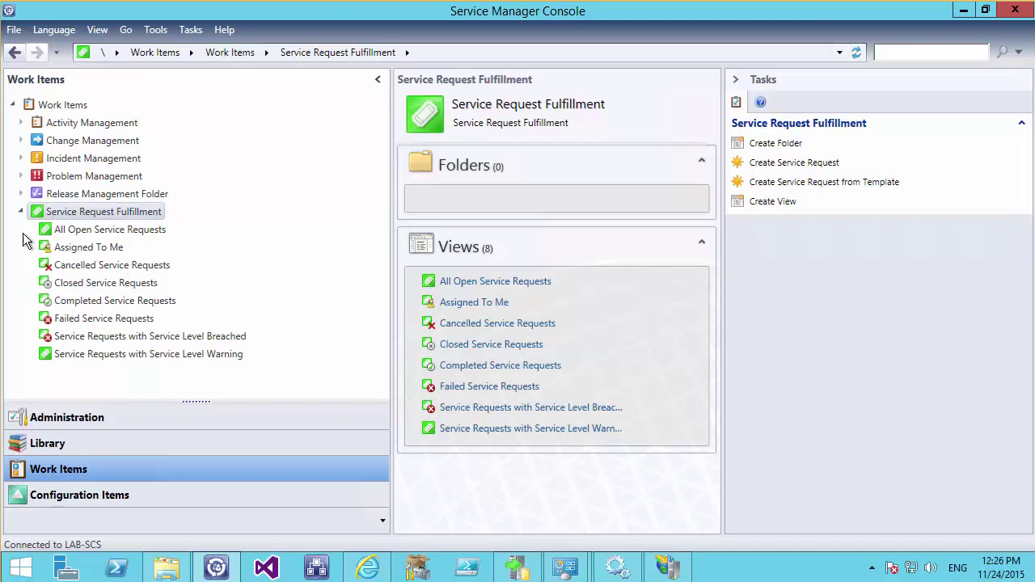
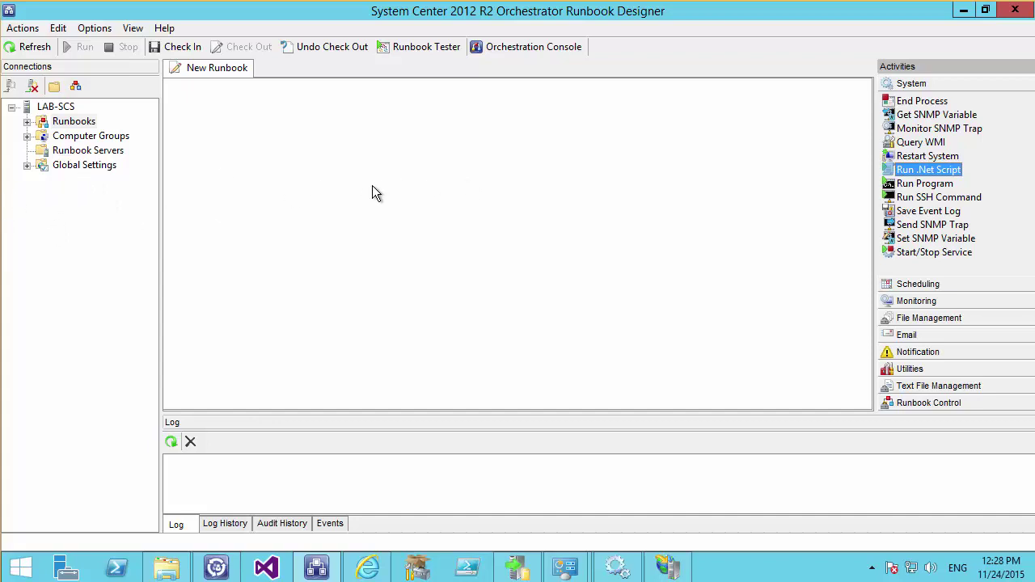
# Step: Minimize the Runbook Designer, leaving the empty New Runbook, to reveal the Service Manager Console
pyautogui.click(962, 13)
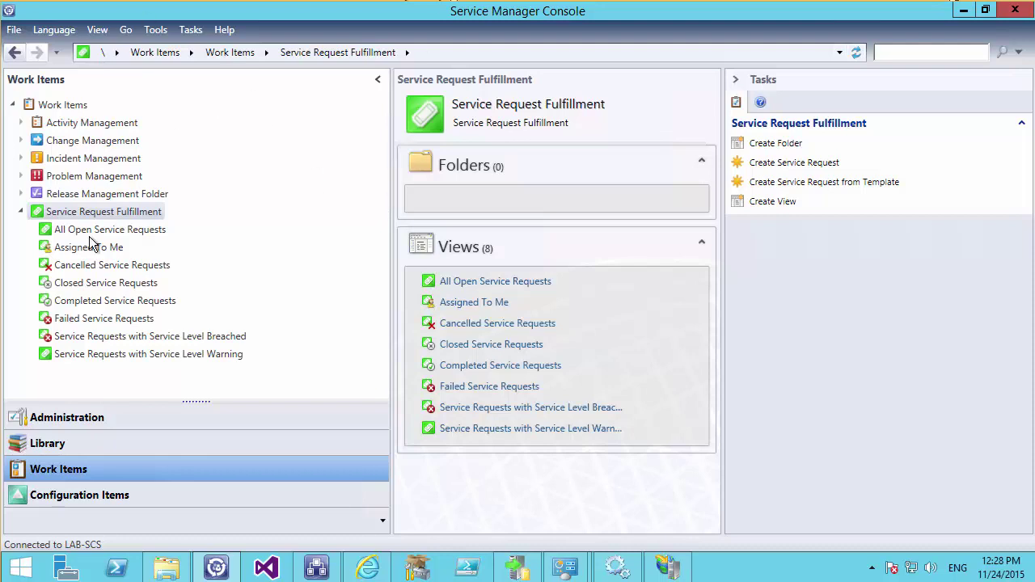
# Step: Go to Administration > Connectors, where the AD Pulling connector is listed
pyautogui.hotkey('alt', 'Left')
pyautogui.click(65, 140)
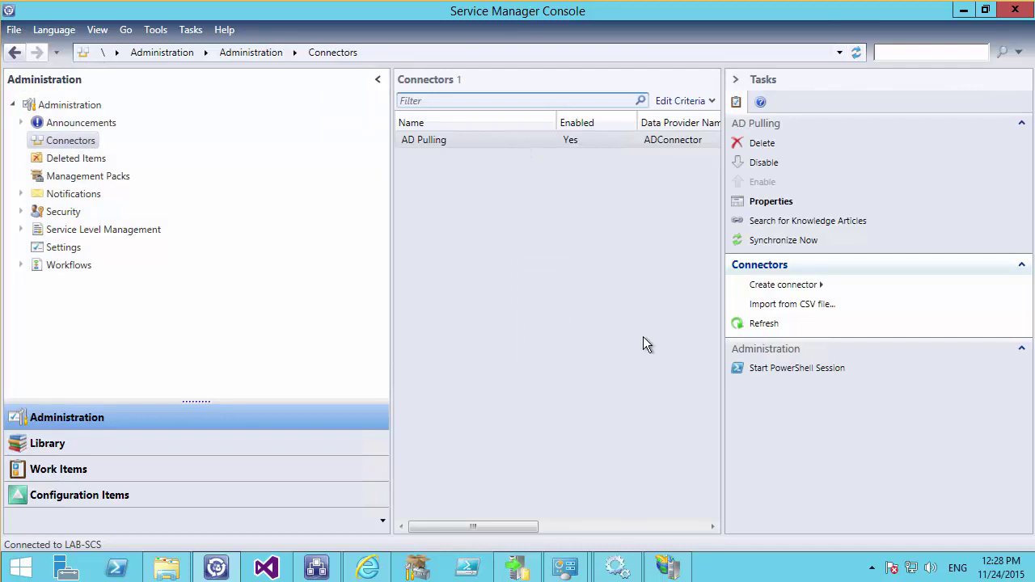
# Step: Start a new Orchestrator connector named 'Orchestrator' and continue to connection settings
pyautogui.click(778, 284)
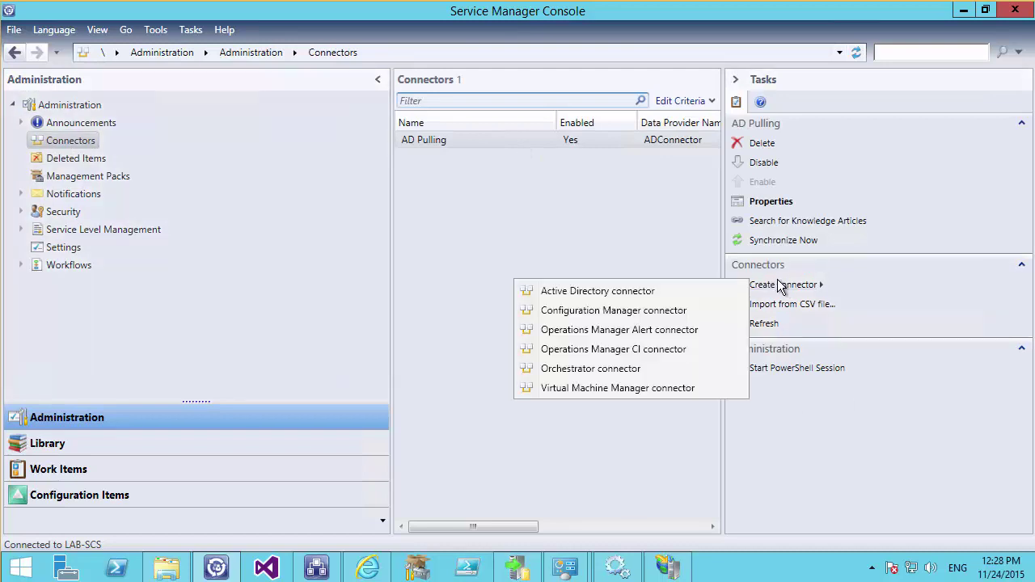
pyautogui.click(581, 369)
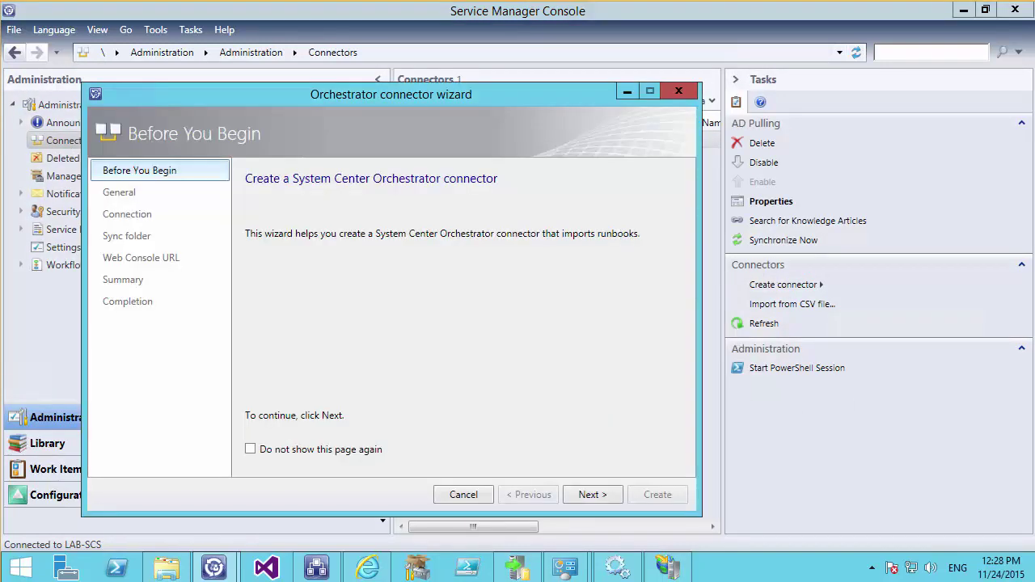
pyautogui.click(566, 494)
pyautogui.moveTo(323, 89); pyautogui.dragTo(349, 76)
pyautogui.write('Orchestrator')
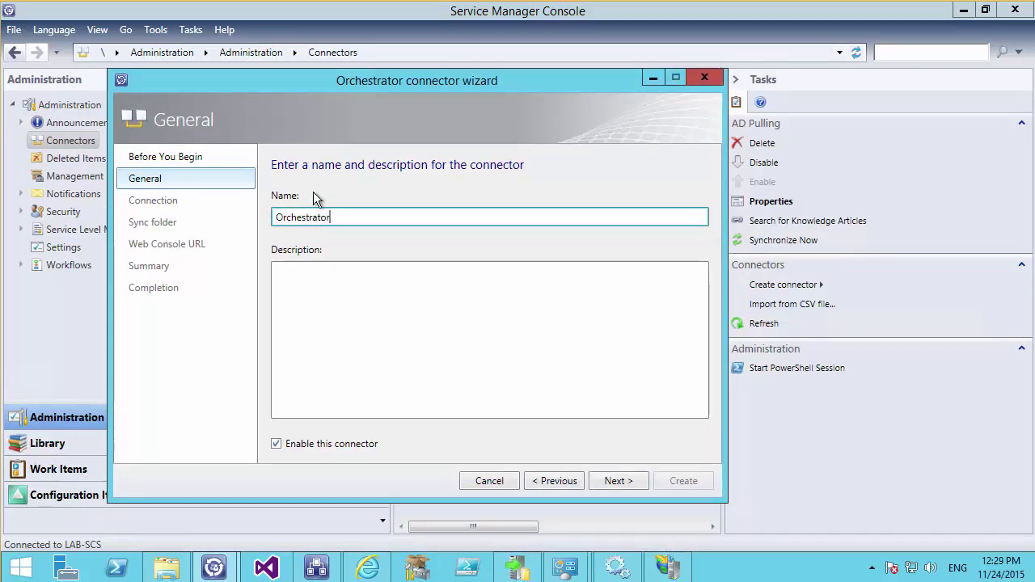
pyautogui.click(608, 477)
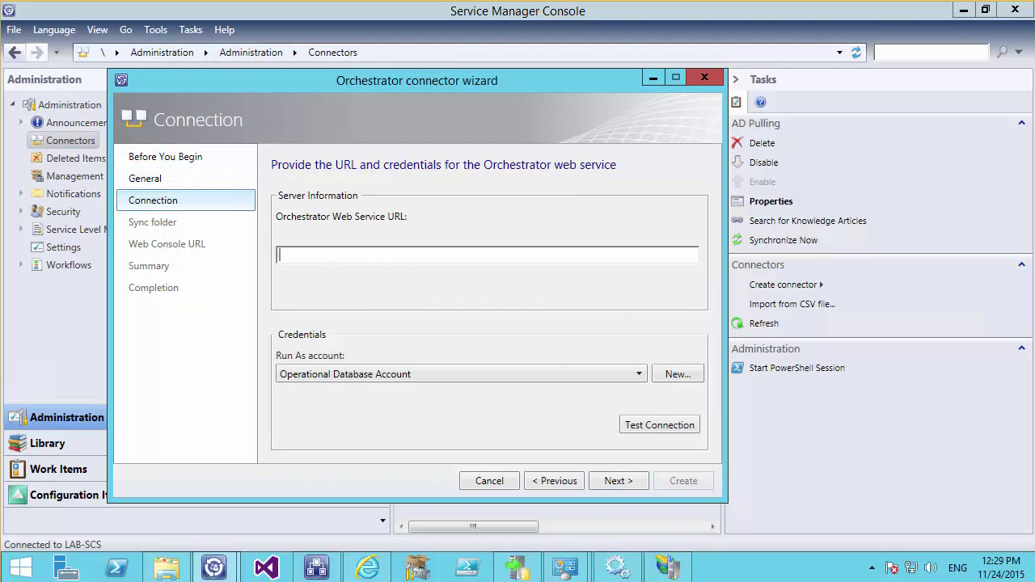
pyautogui.rightClick(294, 253)
pyautogui.click(331, 299)
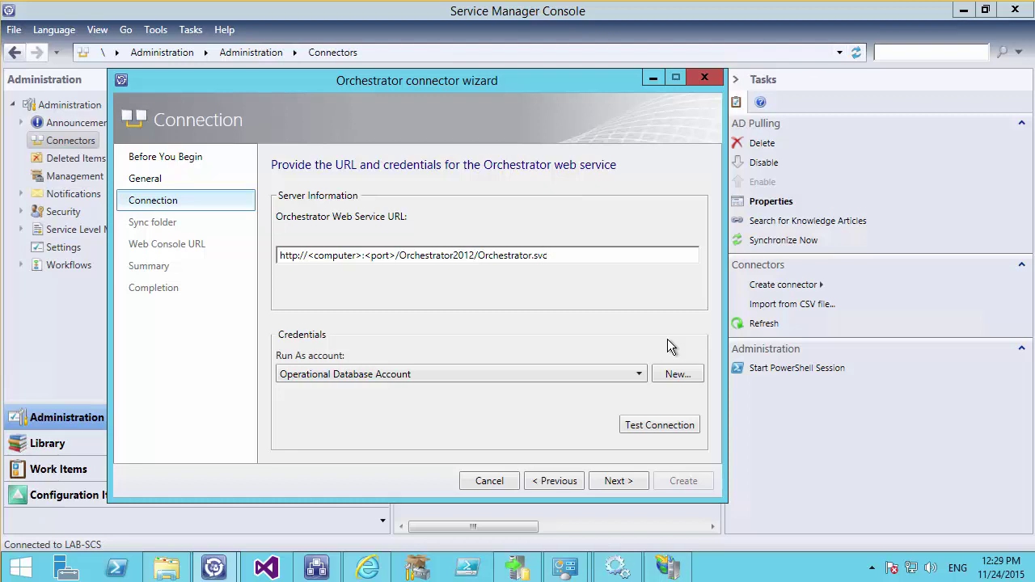
pyautogui.click(362, 255)
pyautogui.press('BackSpace')
pyautogui.press('BackSpace')
pyautogui.press('BackSpace')
pyautogui.press('BackSpace')
pyautogui.press('BackSpace')
pyautogui.press('BackSpace')
pyautogui.press('BackSpace')
pyautogui.press('BackSpace')
pyautogui.press('BackSpace')
pyautogui.press('BackSpace')
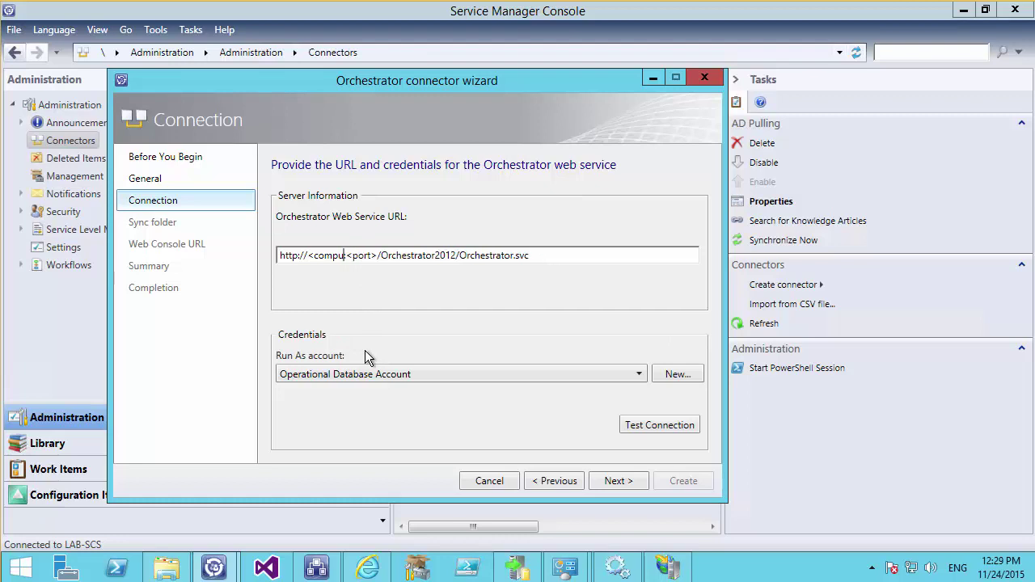
pyautogui.write('lab-sc')
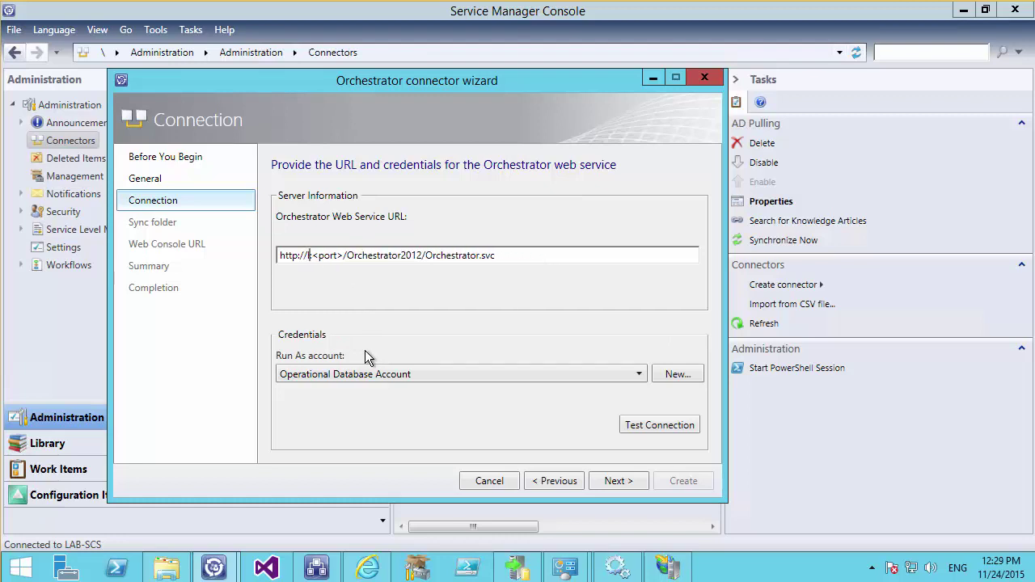
pyautogui.write('s')
pyautogui.press('Right')
pyautogui.press('Right')
pyautogui.press('Right')
pyautogui.press('Right')
pyautogui.press('Right')
pyautogui.press('Right')
pyautogui.press('Right')
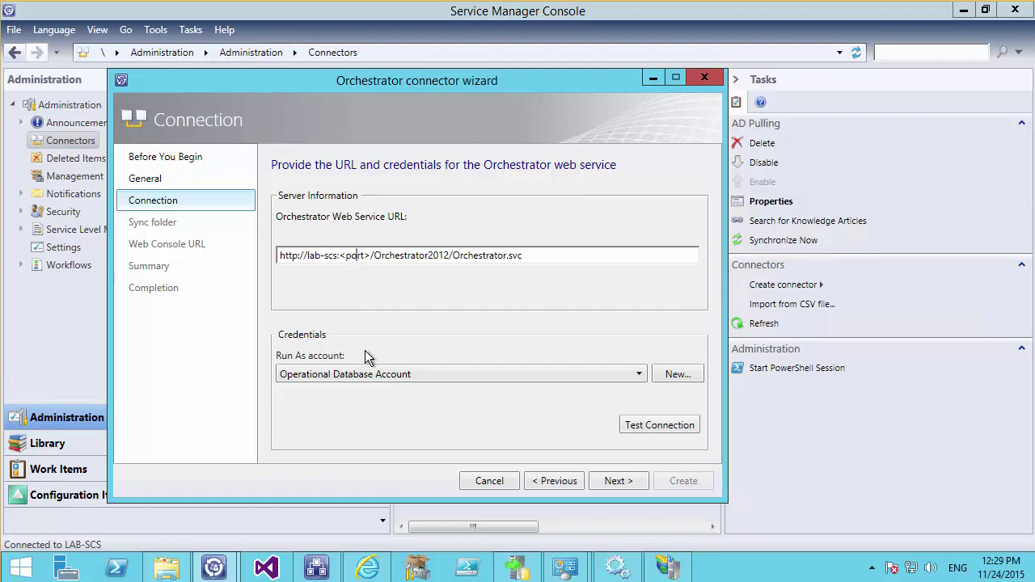
pyautogui.press('BackSpace')
pyautogui.press('BackSpace')
pyautogui.press('BackSpace')
pyautogui.press('BackSpace')
pyautogui.press('BackSpace')
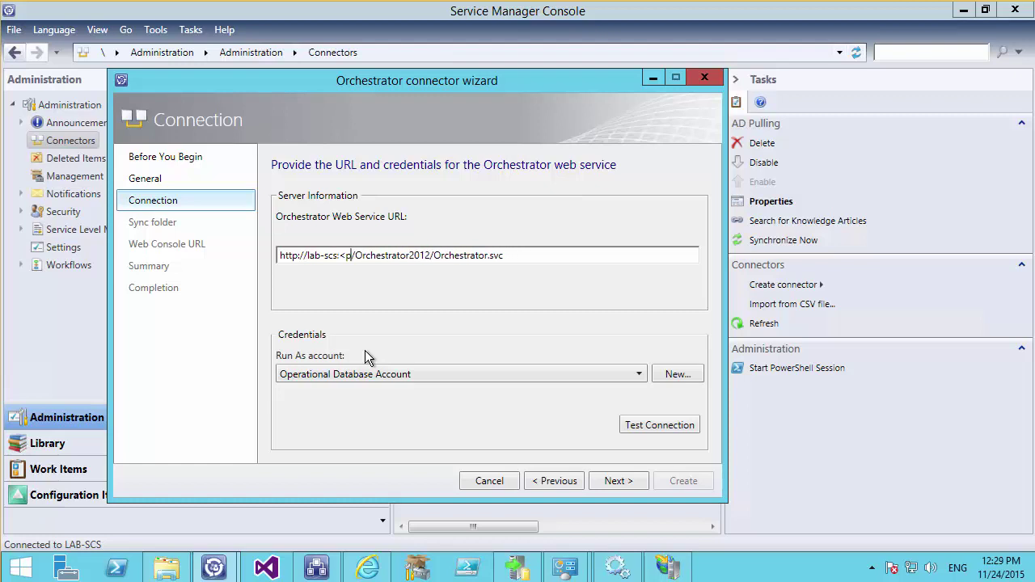
pyautogui.press('BackSpace')
pyautogui.write('81')
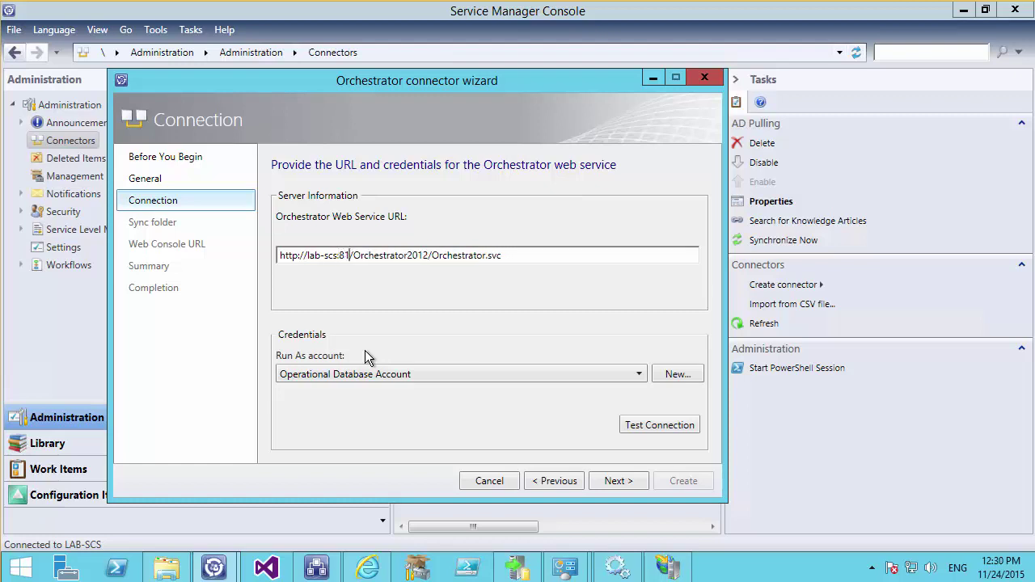
# Step: Test the connection with the account password, confirm it succeeds, and continue
pyautogui.click(661, 429)
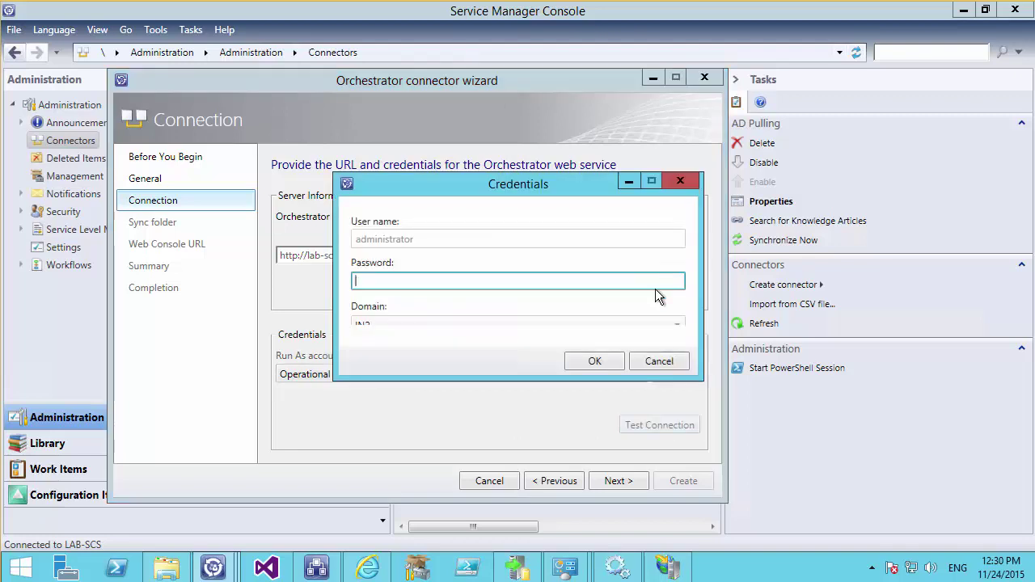
pyautogui.press('Return')
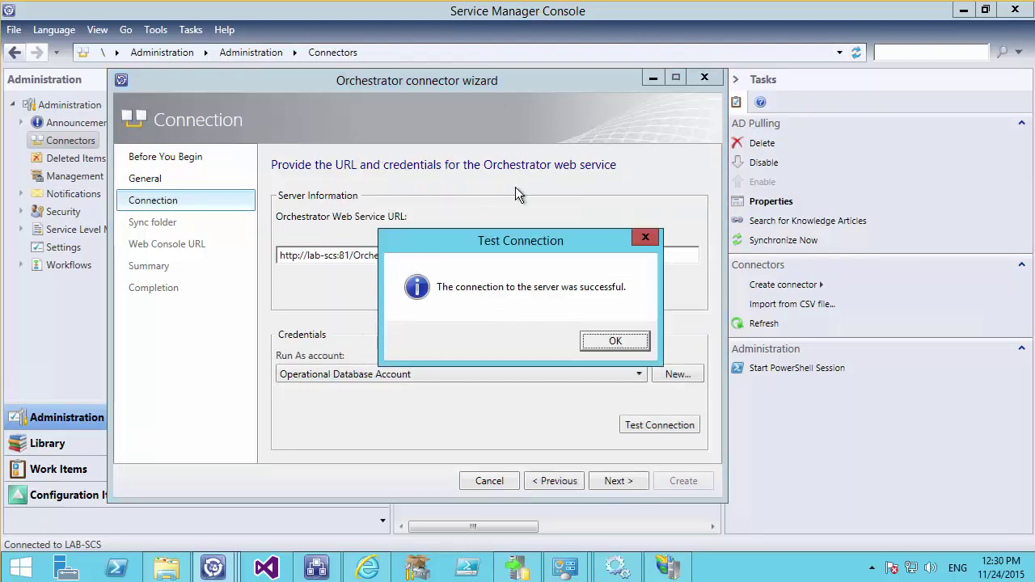
pyautogui.click(608, 342)
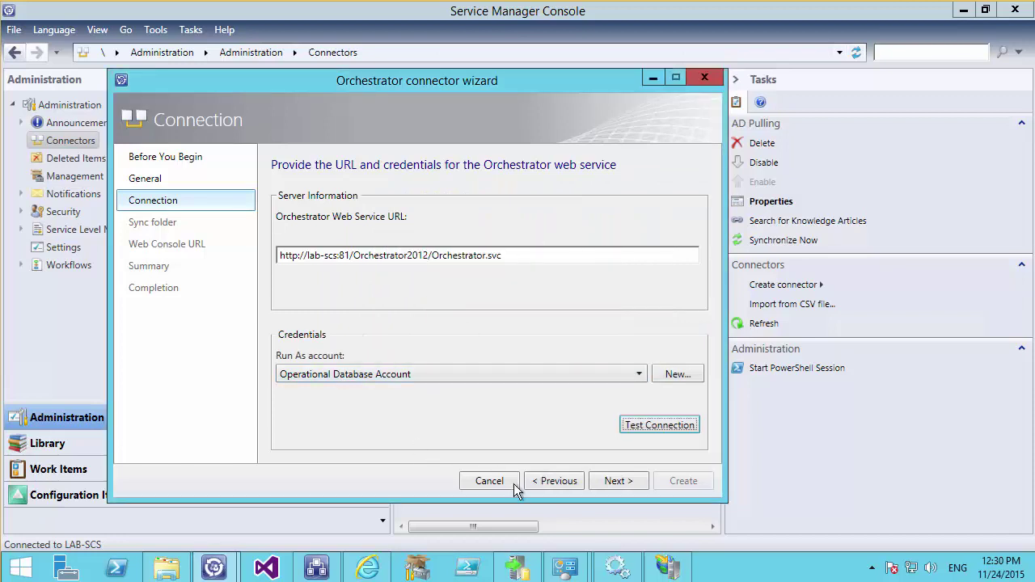
pyautogui.click(601, 479)
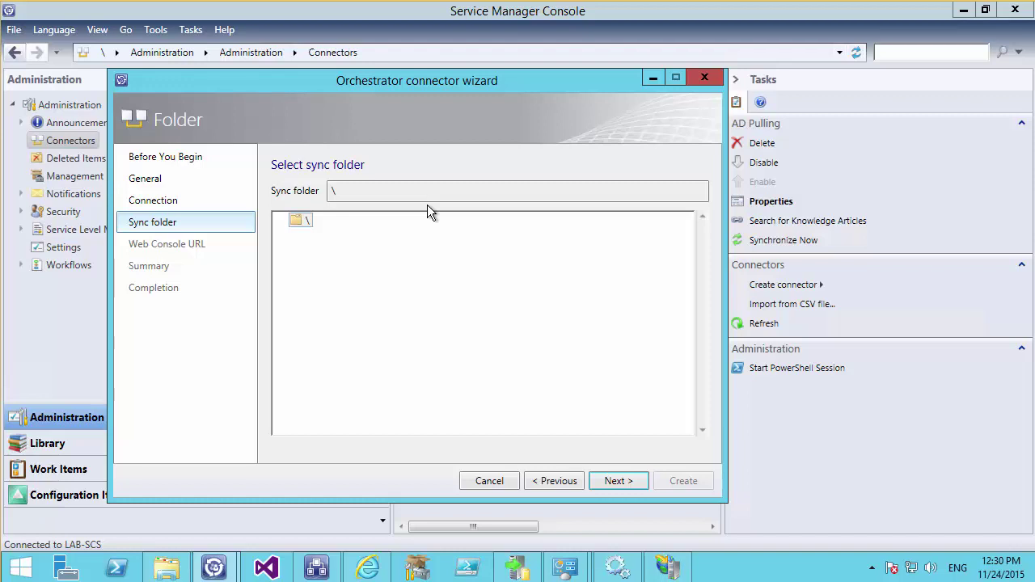
# Step: Keep the root \ sync folder, create the Orchestrator connector, and close the wizard
pyautogui.click(614, 480)
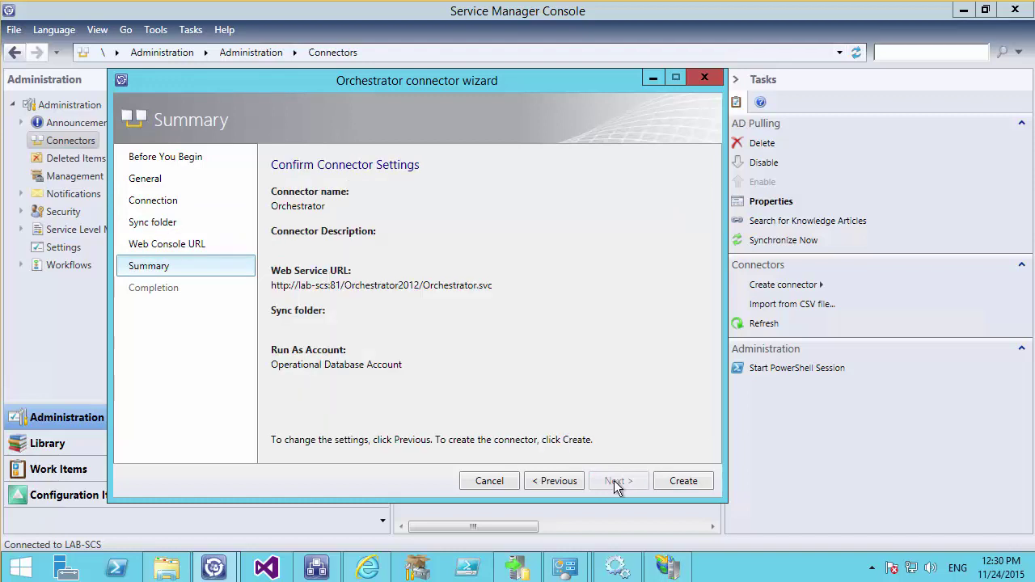
pyautogui.click(679, 481)
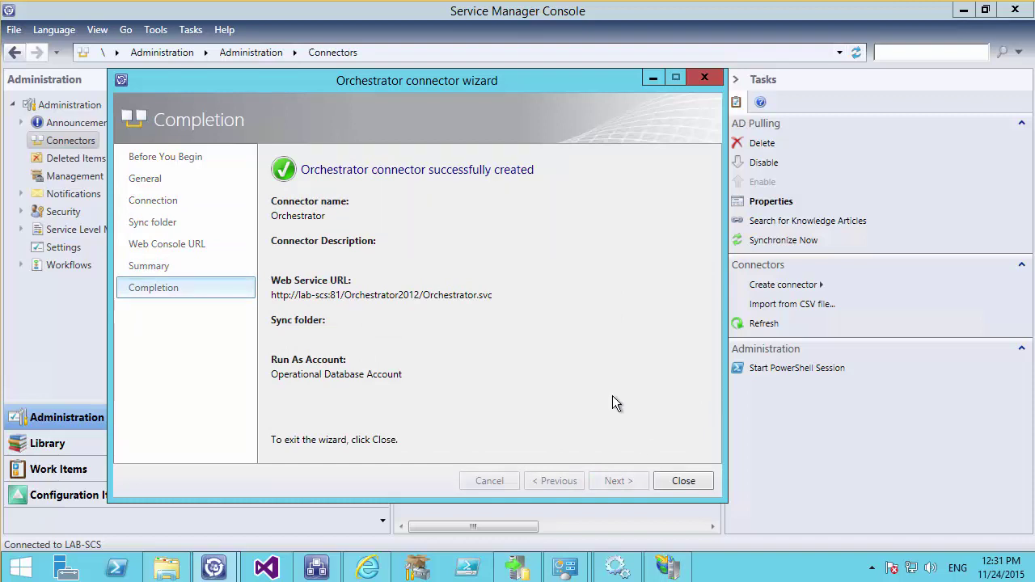
pyautogui.press('Return')
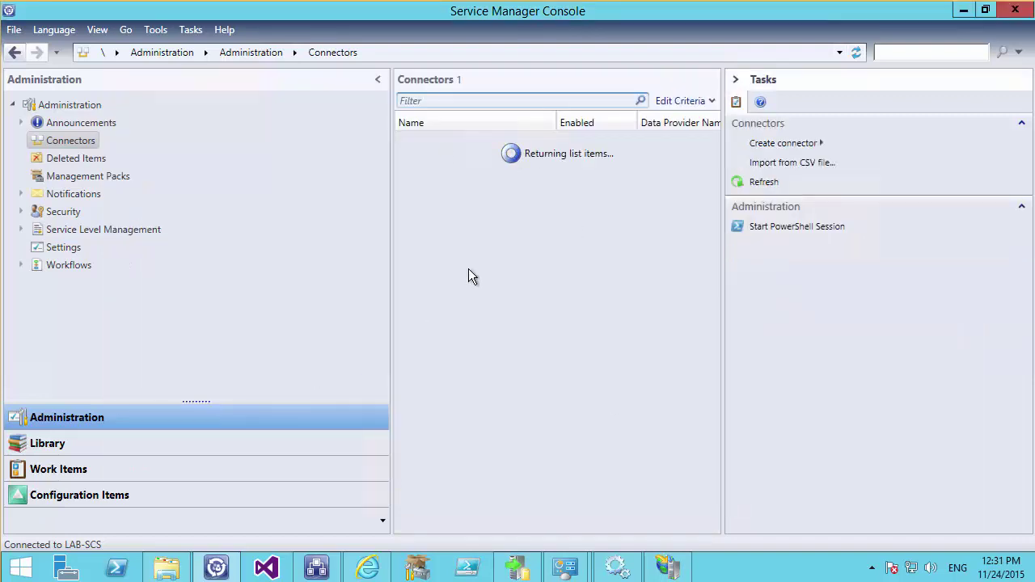
# Step: Synchronize the Orchestrator connector now, acknowledge the request, and switch to the Library workspace
pyautogui.click(443, 160)
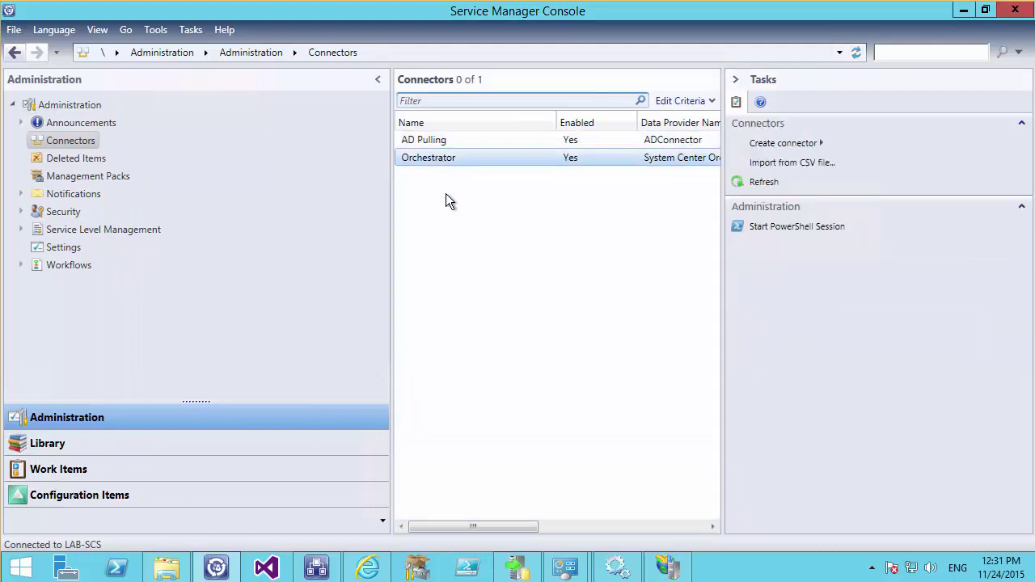
pyautogui.moveTo(462, 526); pyautogui.dragTo(419, 477)
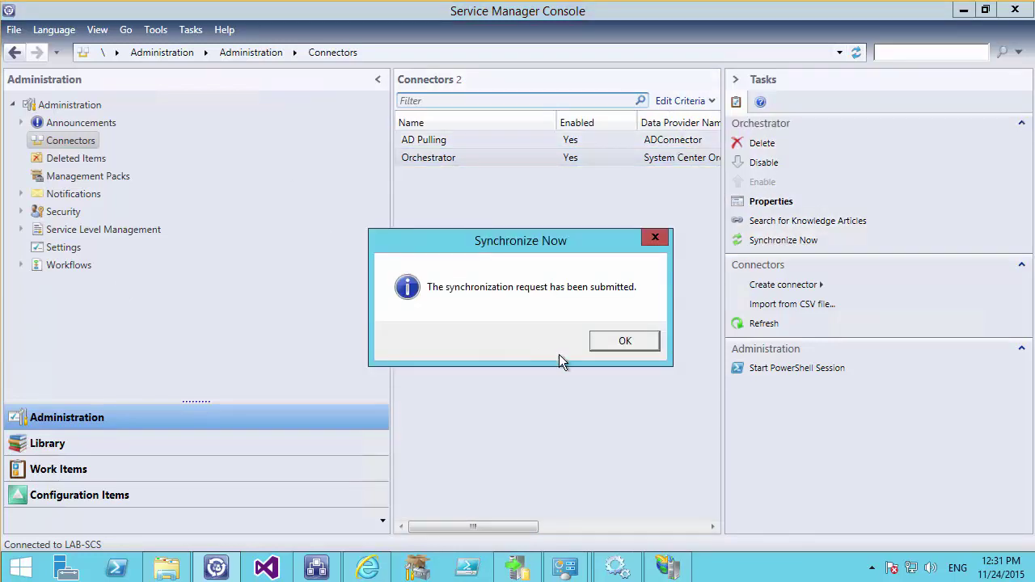
pyautogui.click(608, 340)
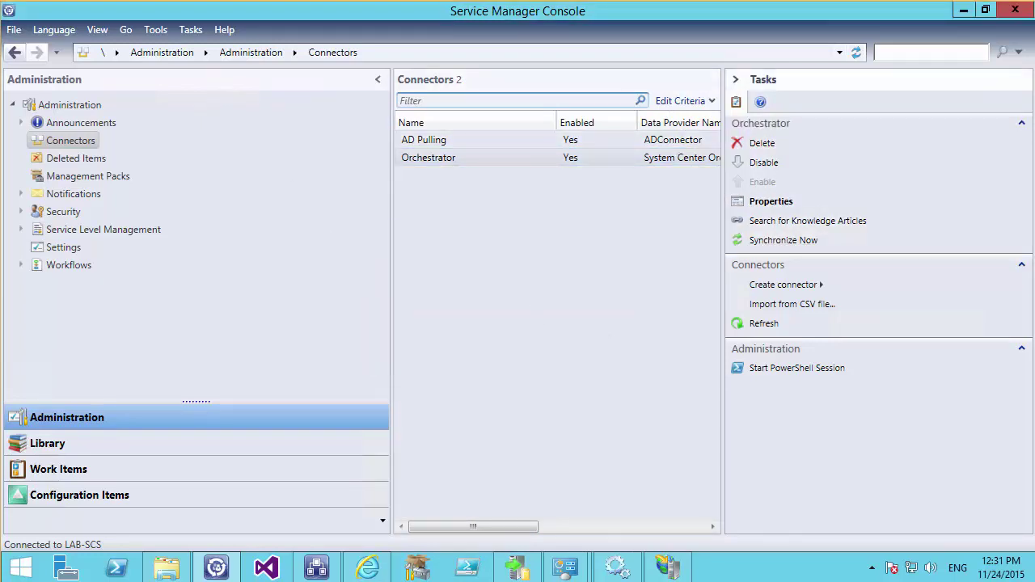
pyautogui.click(77, 440)
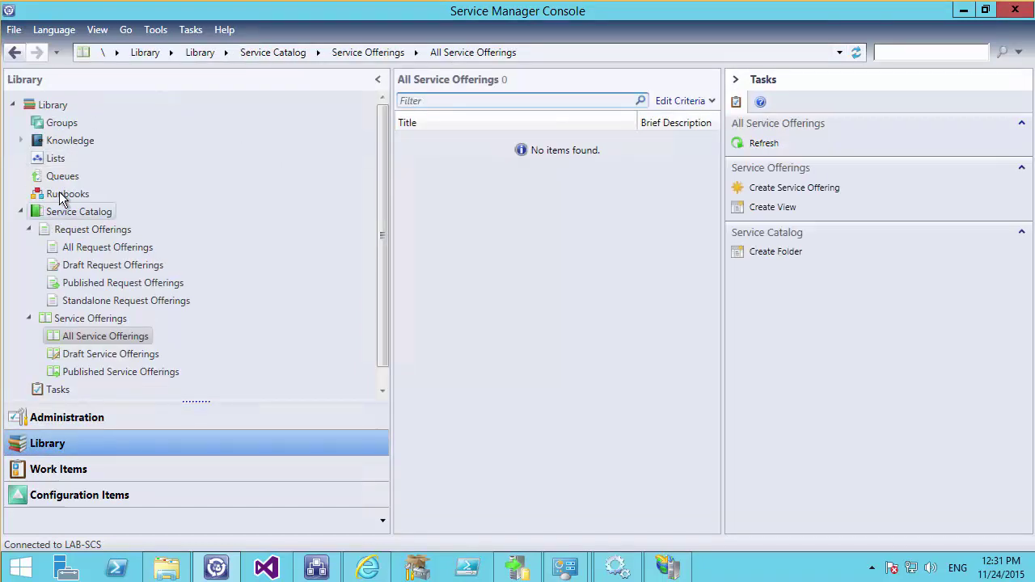
# Step: Confirm New Runbook appears under Library > Runbooks, compare with Runbook Designer, then bring up the portal browser
pyautogui.click(64, 194)
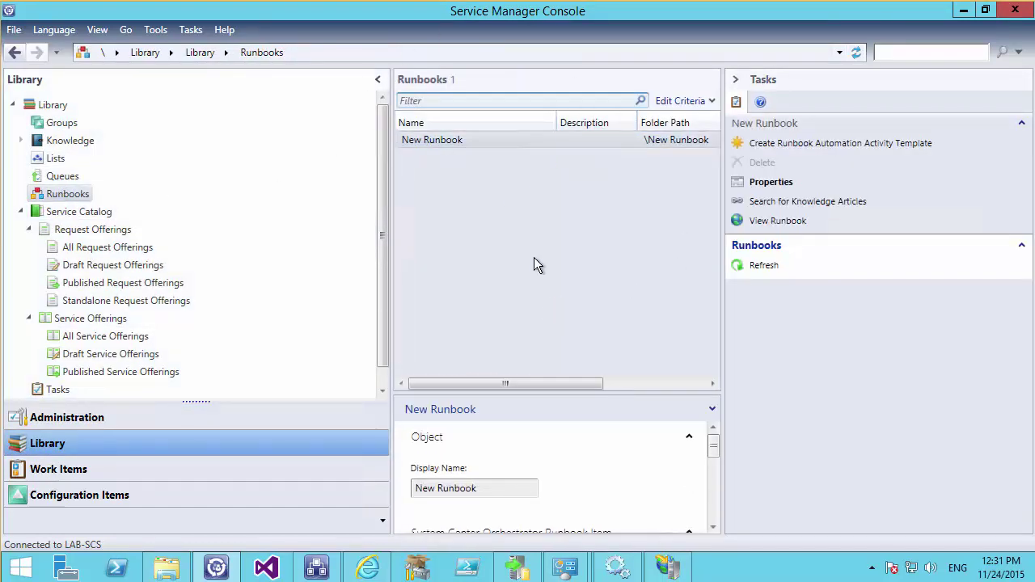
pyautogui.click(443, 139)
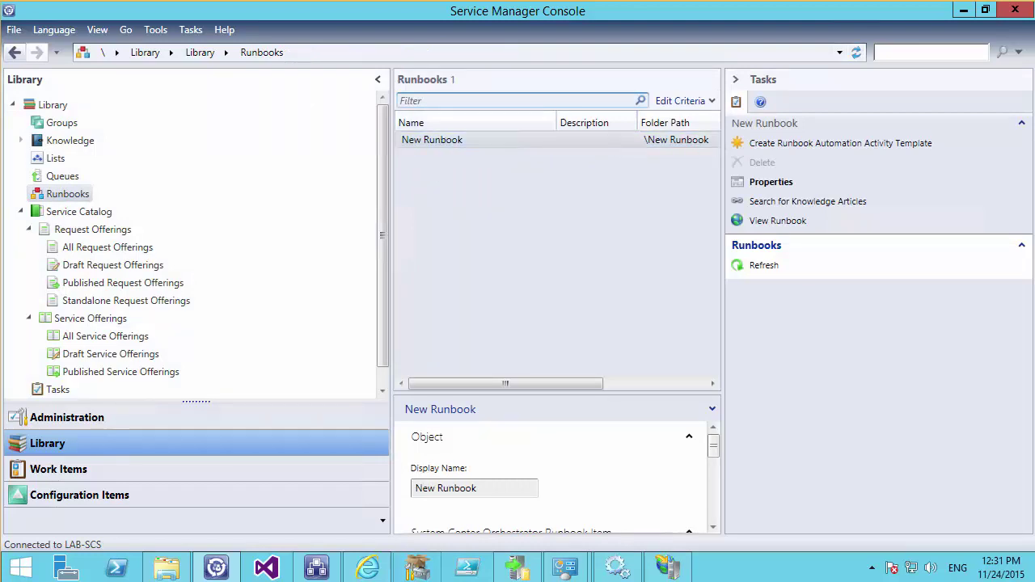
pyautogui.click(324, 571)
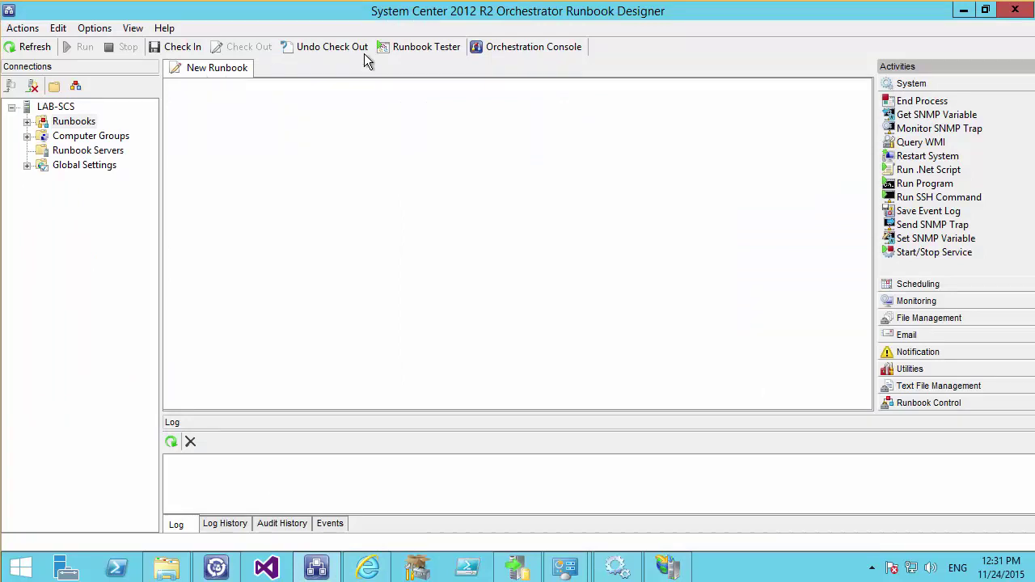
pyautogui.hotkey('alt', 'Tab')
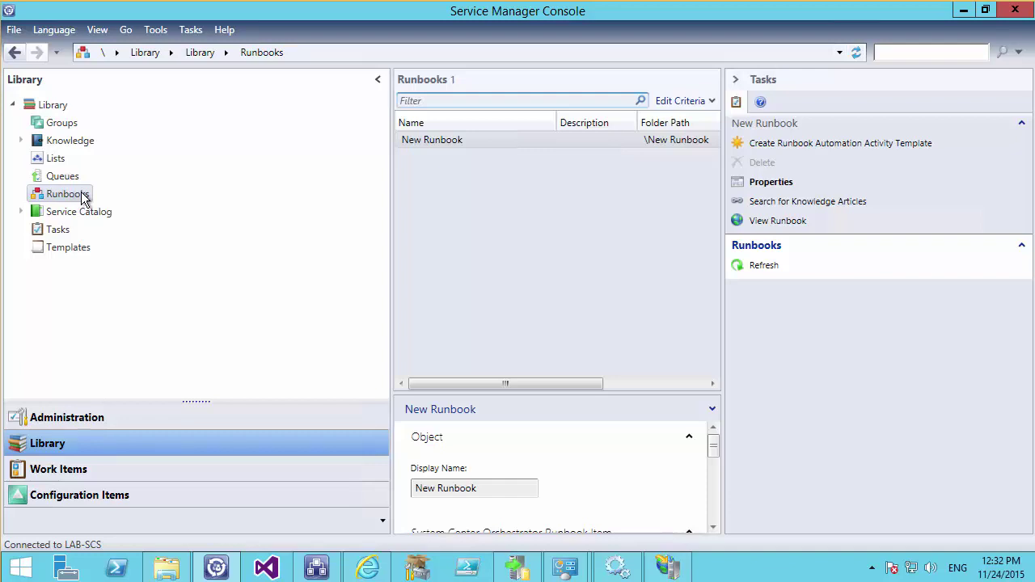
pyautogui.click(316, 567)
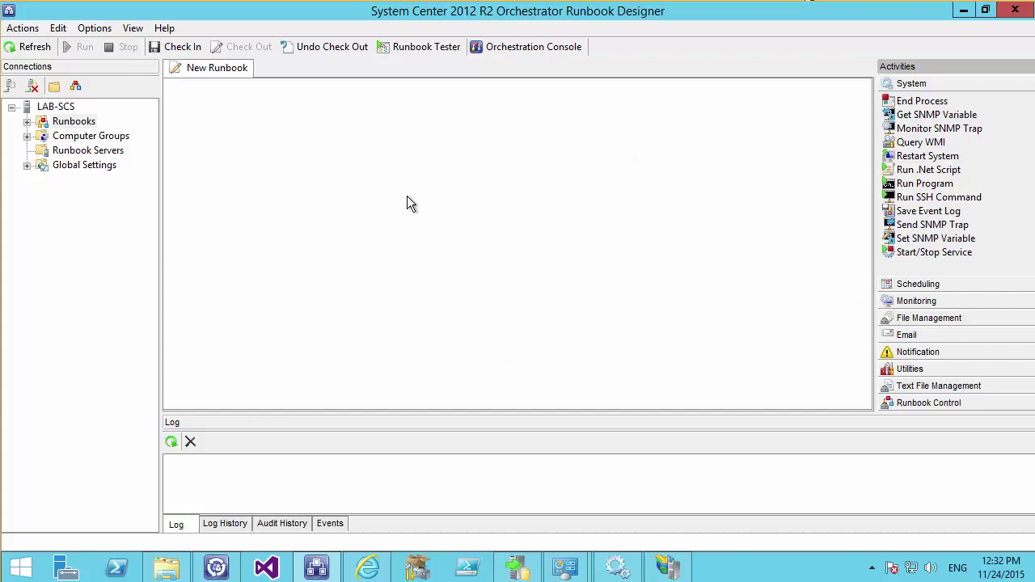
pyautogui.click(368, 568)
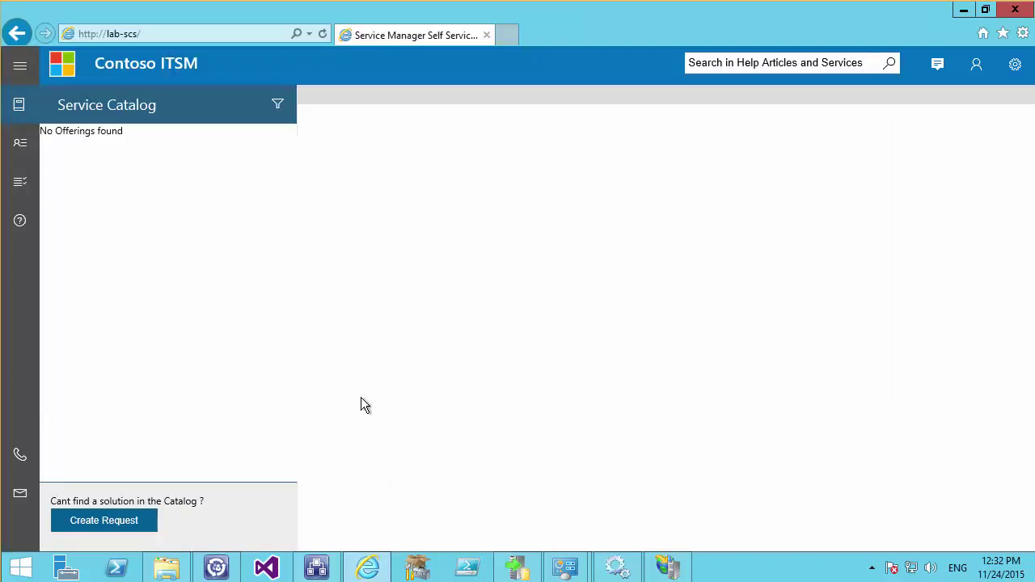
pyautogui.click(191, 29)
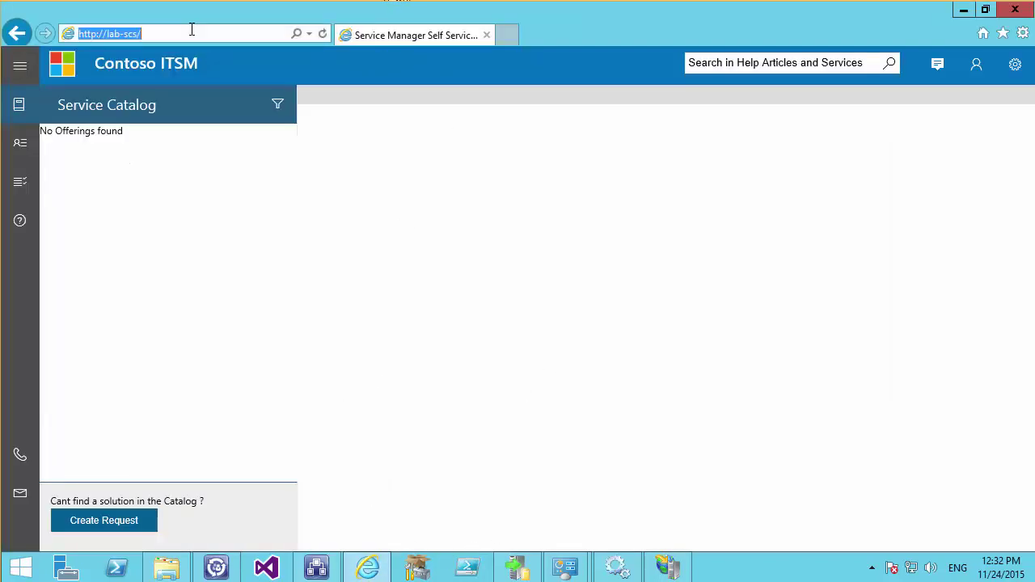
pyautogui.write('www.google.com')
pyautogui.press('Return')
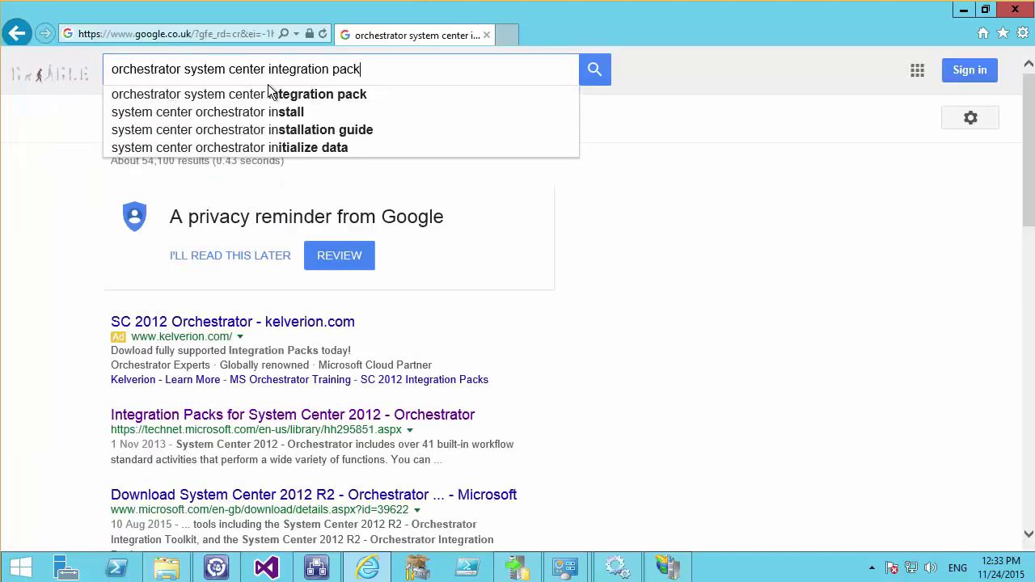
pyautogui.click(446, 85)
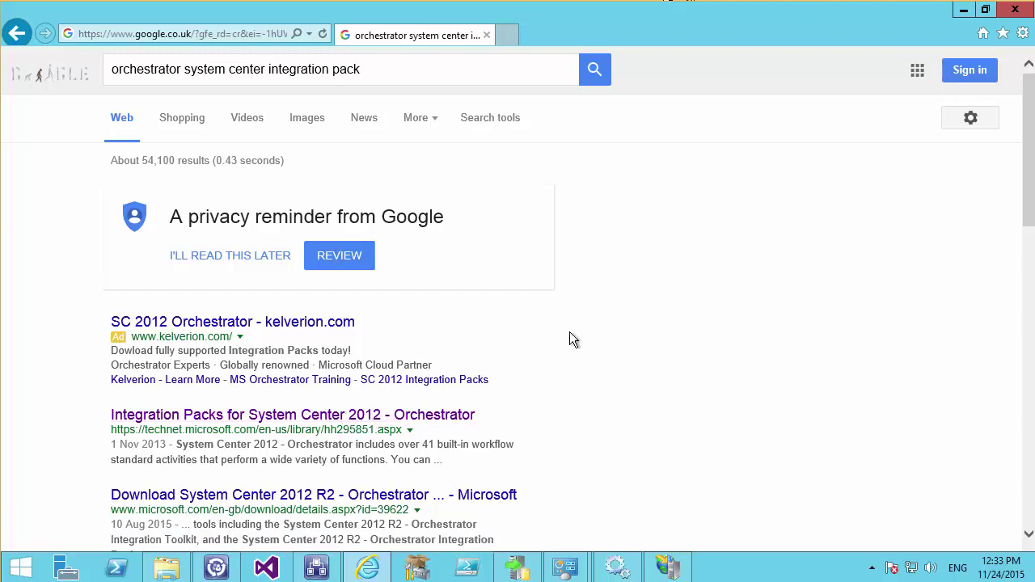
pyautogui.scroll(-3, 523, 348)
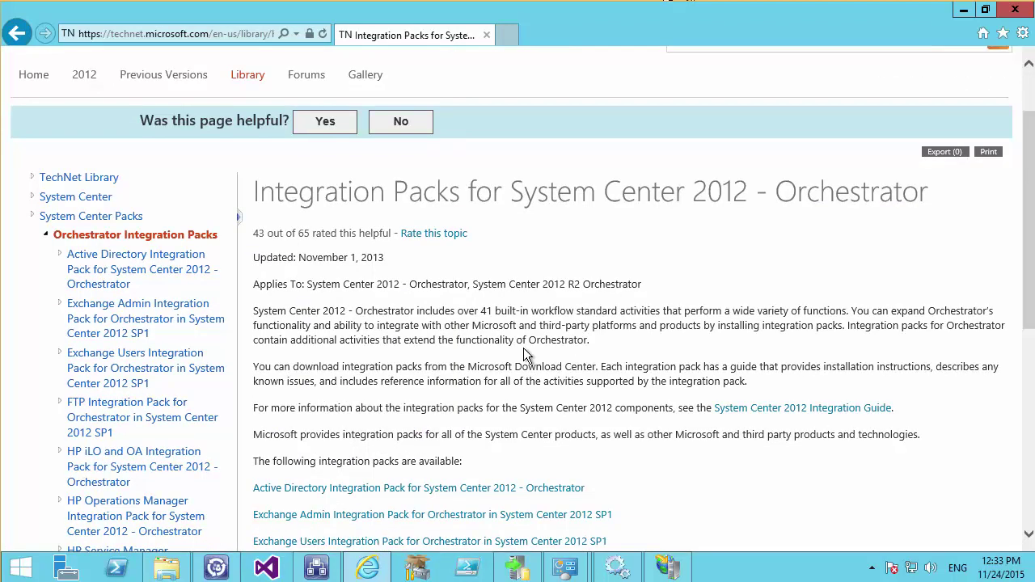
pyautogui.scroll(-2, 472, 227)
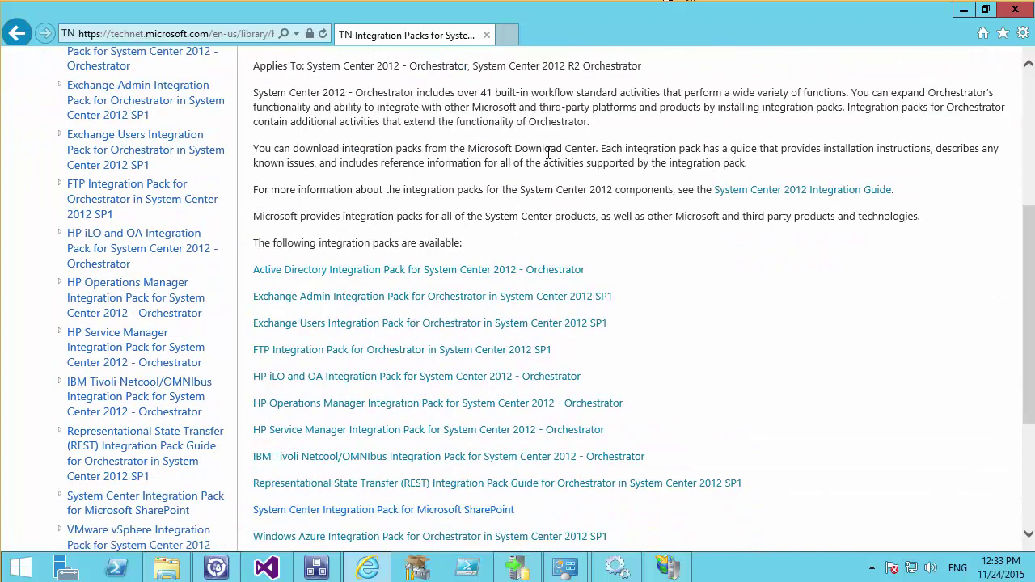
pyautogui.scroll(-6, 373, 311)
pyautogui.scroll(3, 552, 381)
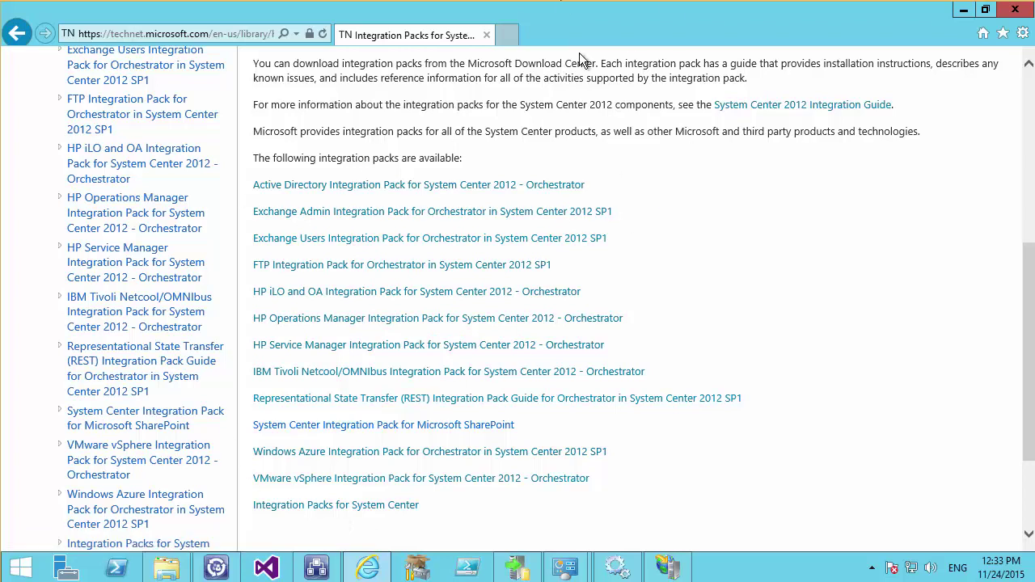
# Step: Read the Integration Packs for System Center page, then go back to the Google results
pyautogui.click(319, 506)
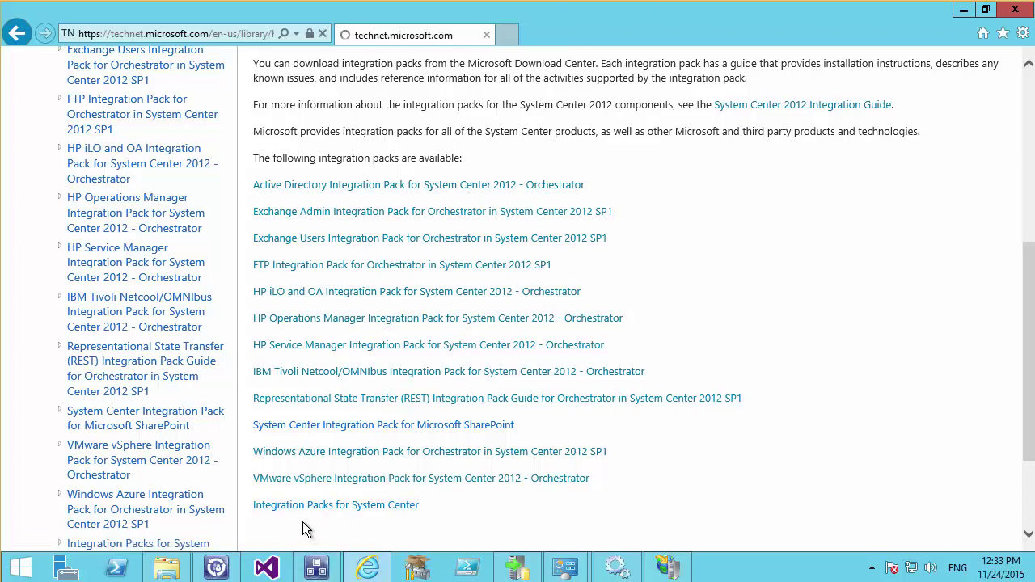
pyautogui.scroll(-3, 441, 387)
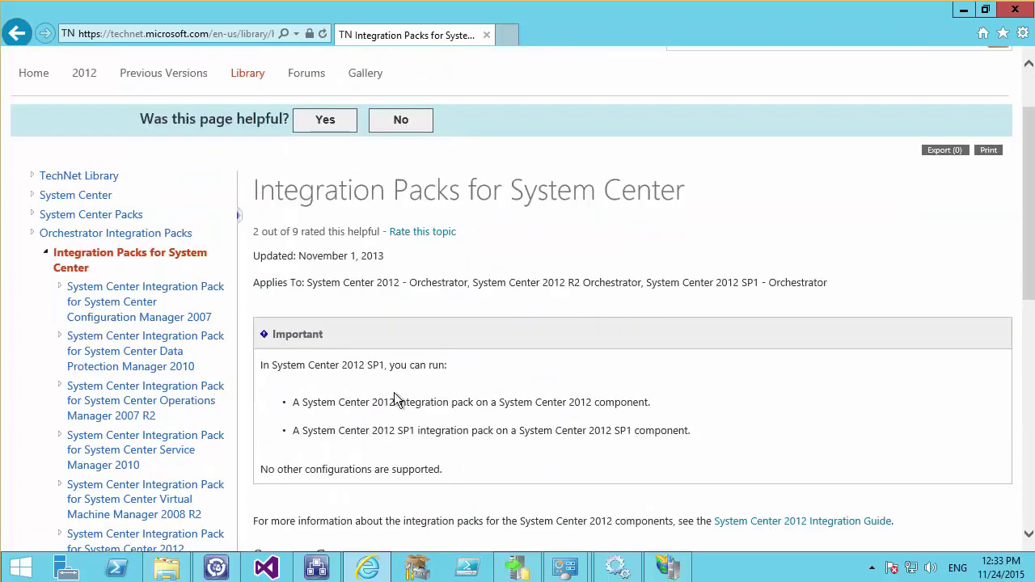
pyautogui.scroll(-1, 461, 397)
pyautogui.scroll(1, 328, 266)
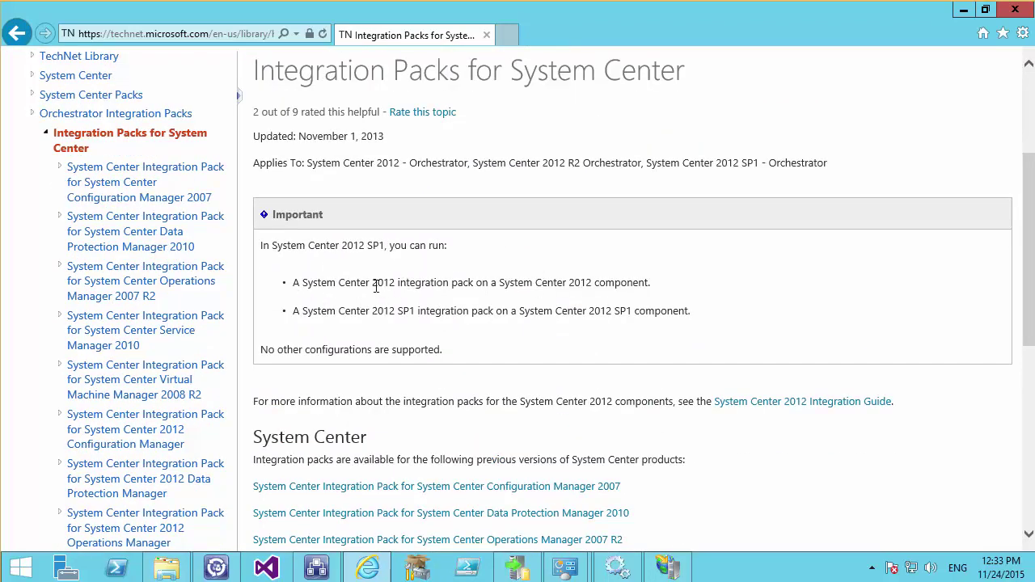
pyautogui.scroll(-5, 449, 312)
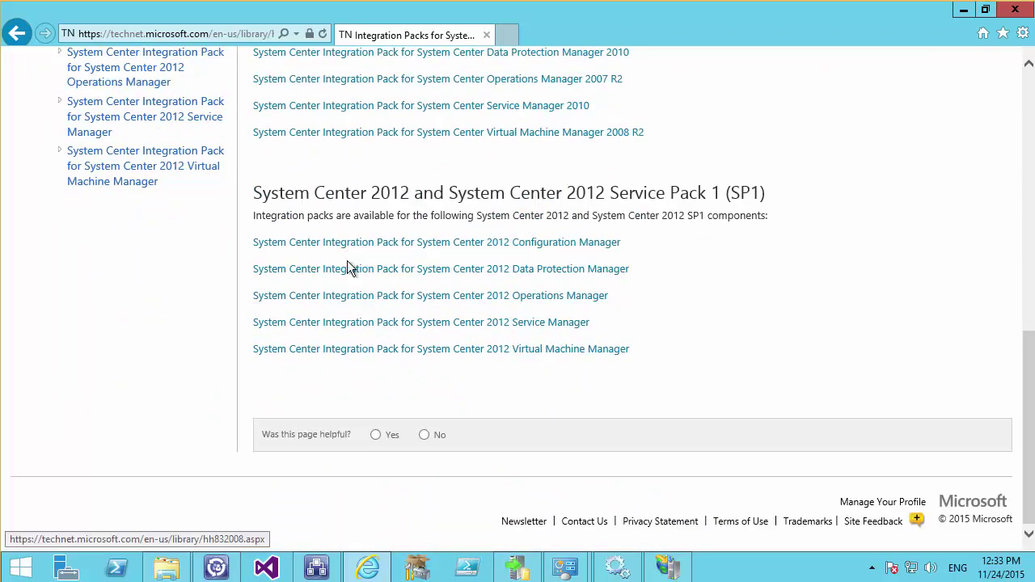
pyautogui.scroll(3, 347, 267)
pyautogui.click(14, 41)
pyautogui.click(13, 42)
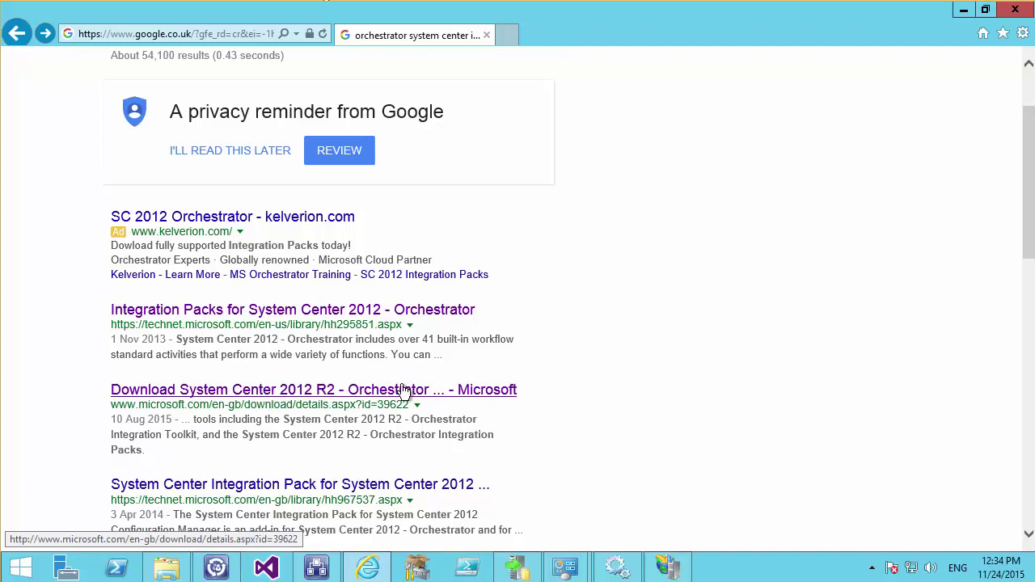
# Step: Open the Download System Center 2012 R2 Orchestrator page and review the file names under Details
pyautogui.click(405, 391)
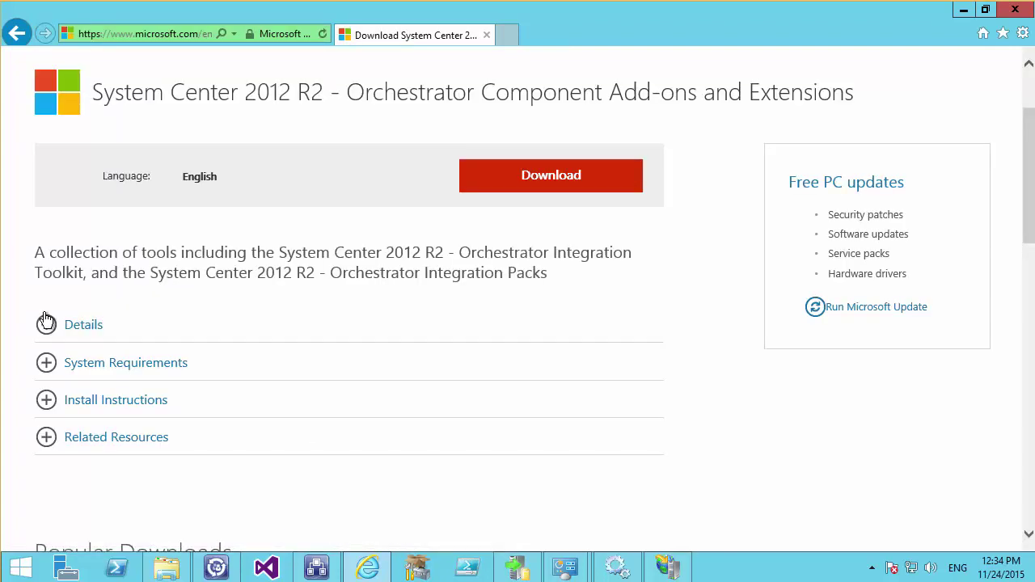
pyautogui.click(46, 324)
pyautogui.scroll(-2, 69, 379)
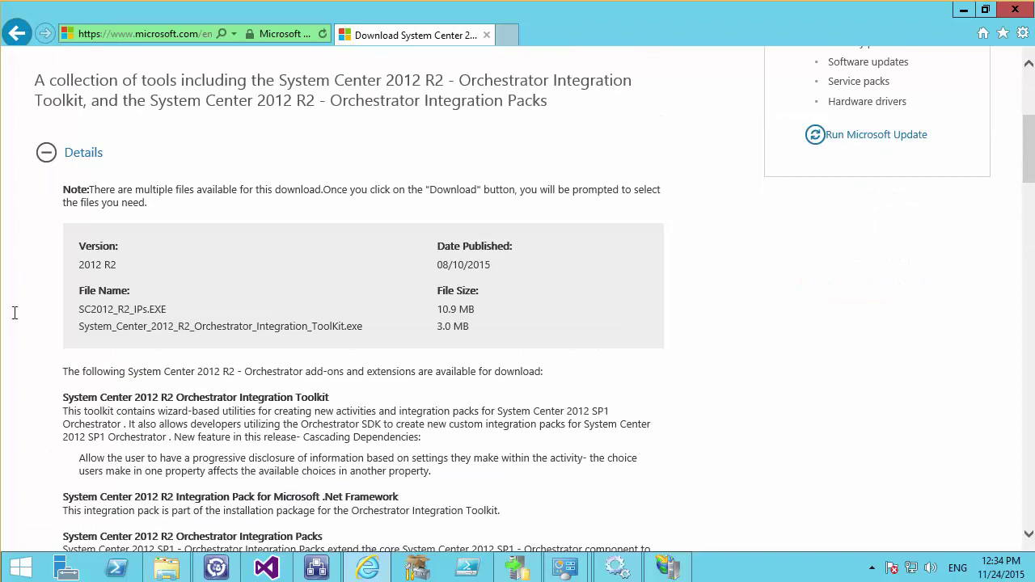
pyautogui.moveTo(73, 319); pyautogui.dragTo(138, 310)
pyautogui.click(138, 314)
pyautogui.moveTo(101, 327); pyautogui.dragTo(369, 322)
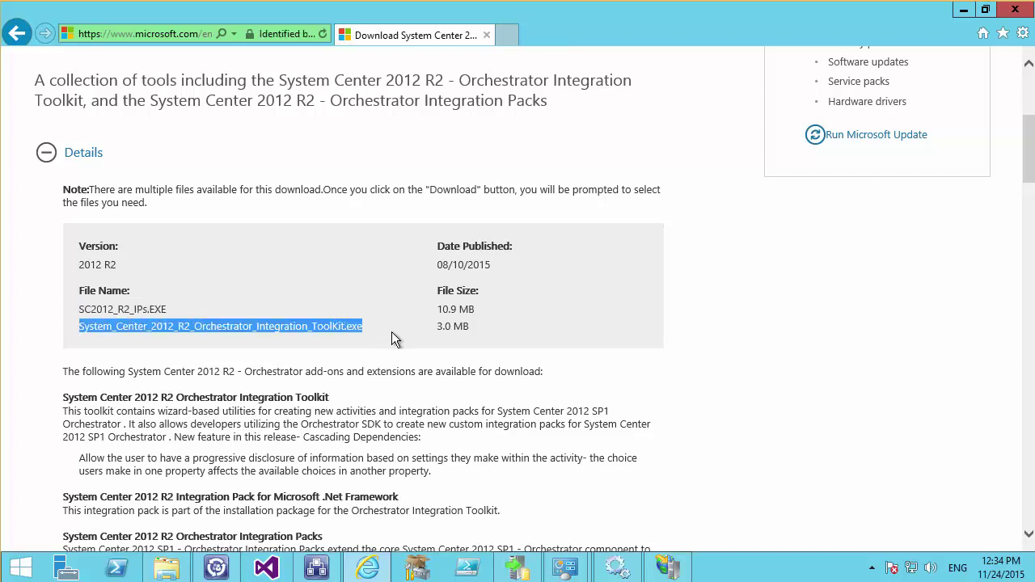
pyautogui.scroll(5, 394, 338)
# Step: Download SC2012_R2_IPs.EXE and the Orchestrator Integration Toolkit, then open the Downloads folder
pyautogui.click(416, 249)
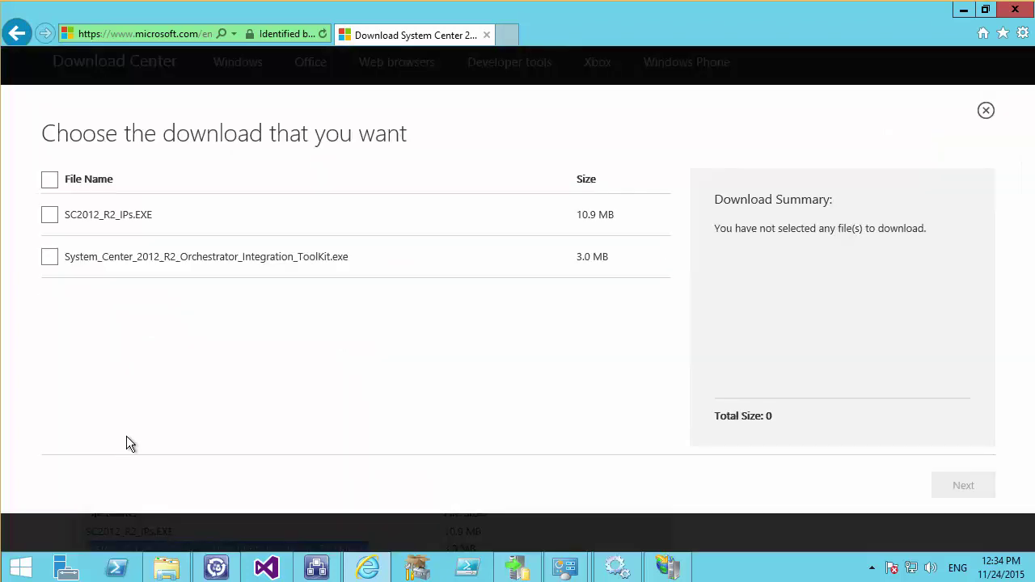
pyautogui.click(50, 215)
pyautogui.click(50, 256)
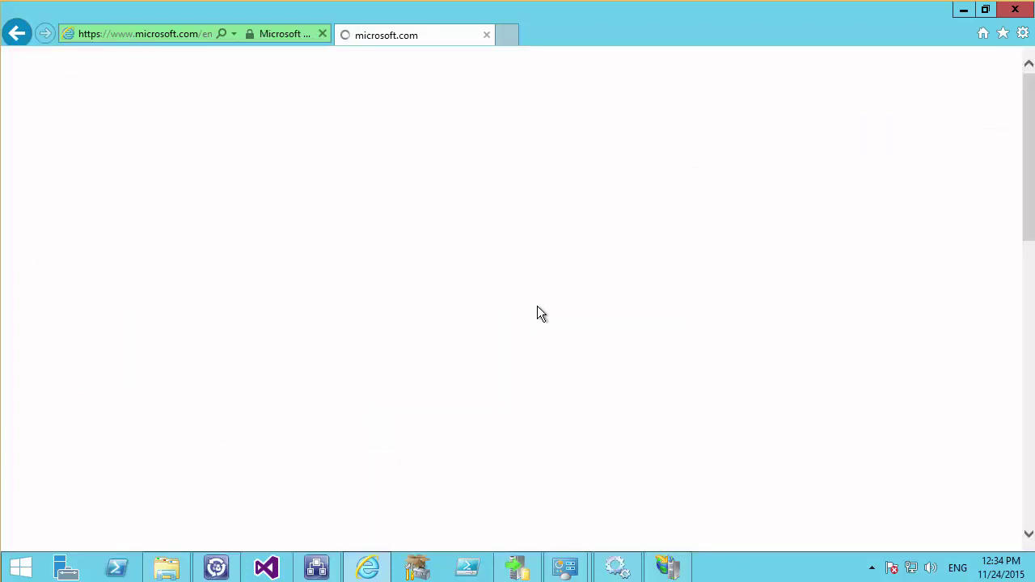
pyautogui.click(368, 568)
pyautogui.click(165, 567)
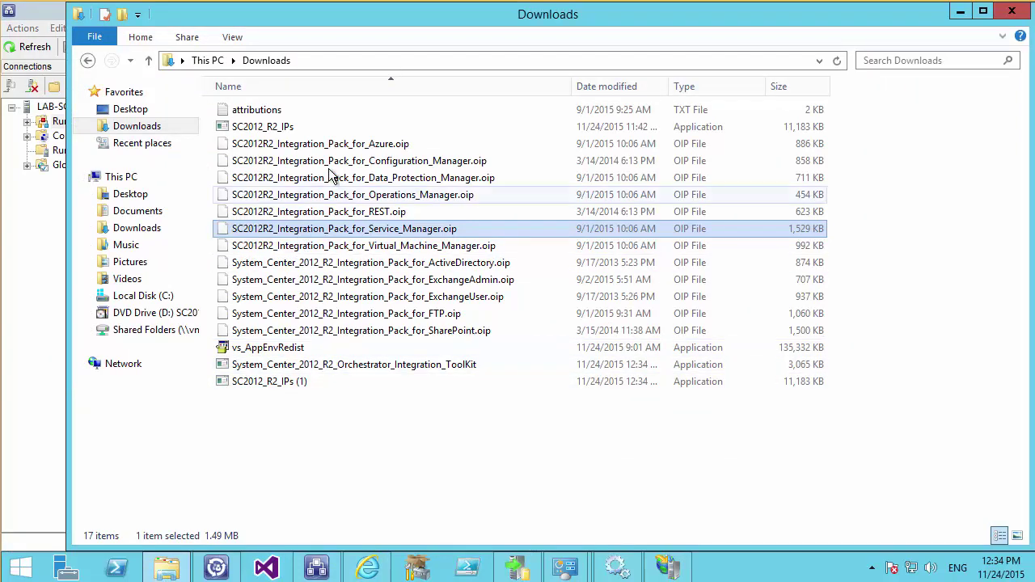
pyautogui.click(303, 129)
pyautogui.click(300, 144)
pyautogui.press('Up')
pyautogui.press('Up')
pyautogui.press('Down')
pyautogui.press('Down')
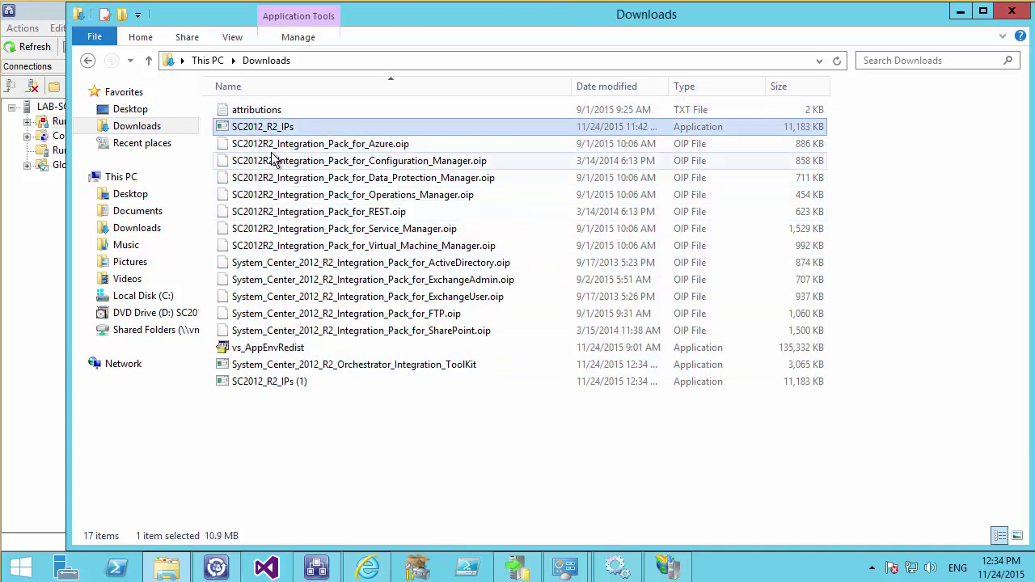
pyautogui.press('Down')
pyautogui.press('Down')
pyautogui.press('Down')
pyautogui.press('Down')
pyautogui.press('Down')
pyautogui.press('Down')
pyautogui.press('Down')
pyautogui.press('Down')
pyautogui.press('Down')
pyautogui.press('Down')
pyautogui.press('Up')
pyautogui.press('Down')
pyautogui.press('Down')
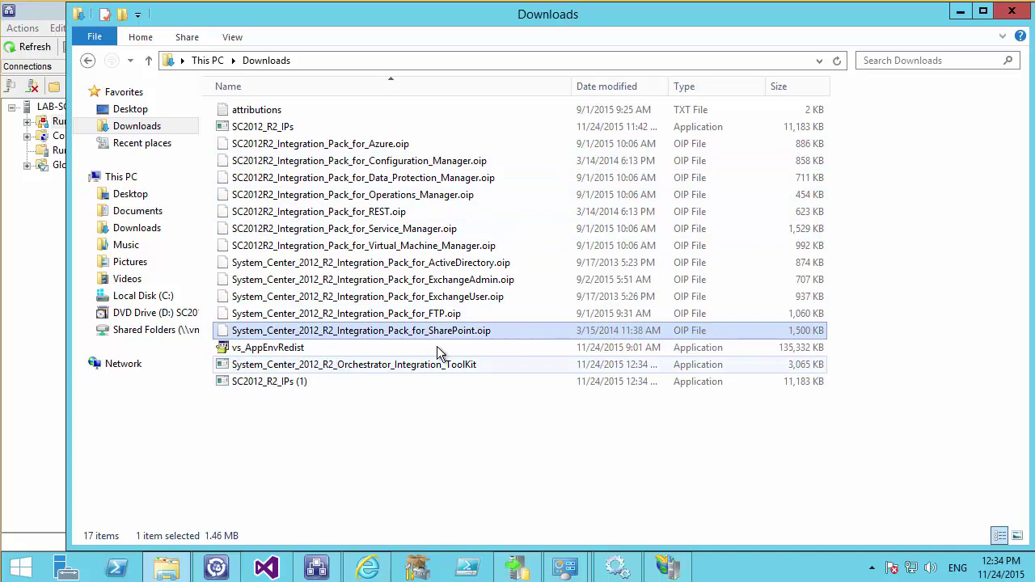
pyautogui.press('Up')
pyautogui.press('Up')
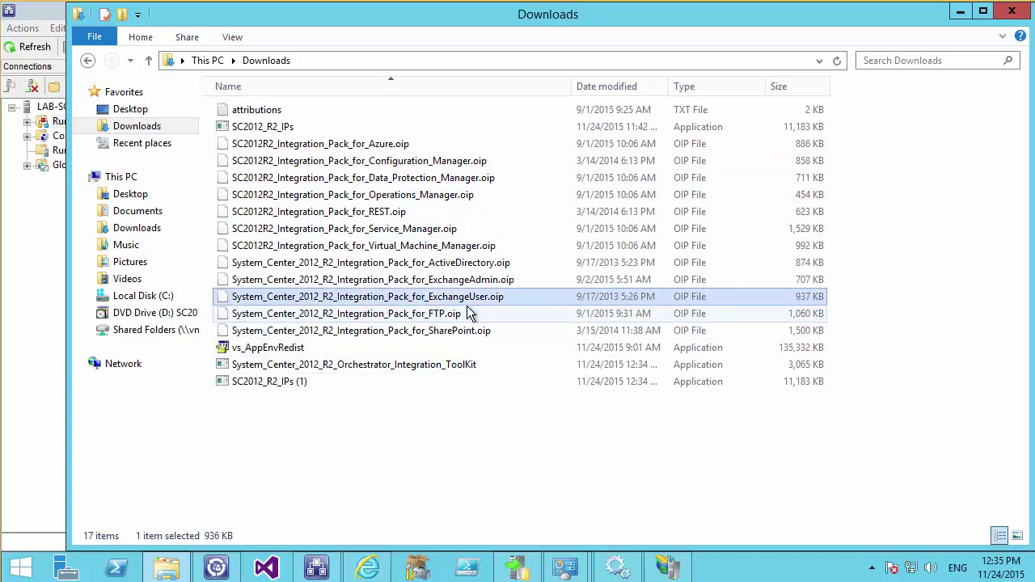
pyautogui.press('Up')
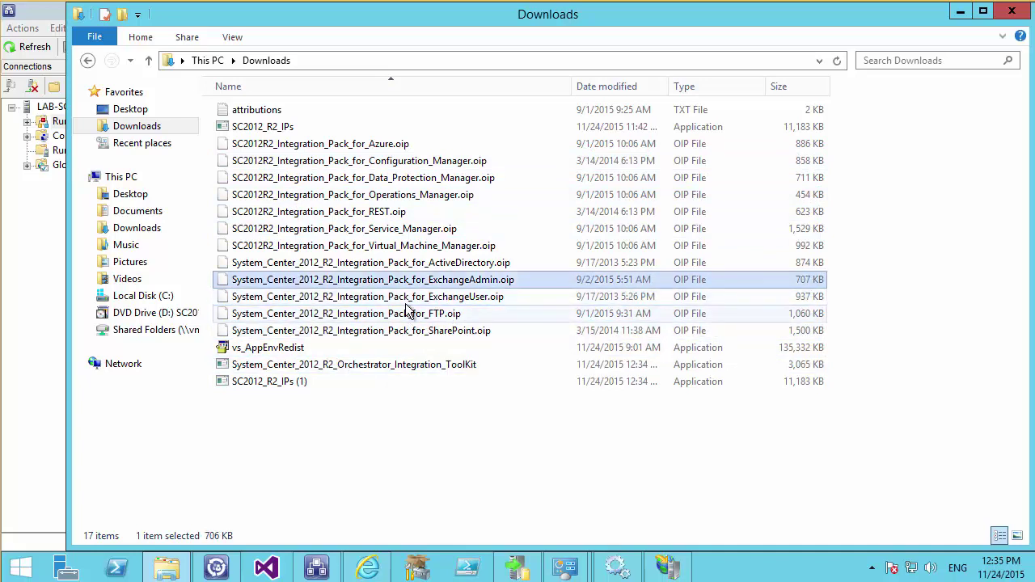
pyautogui.press('Up')
pyautogui.press('Up')
pyautogui.press('Up')
pyautogui.press('Up')
pyautogui.press('Up')
pyautogui.press('Up')
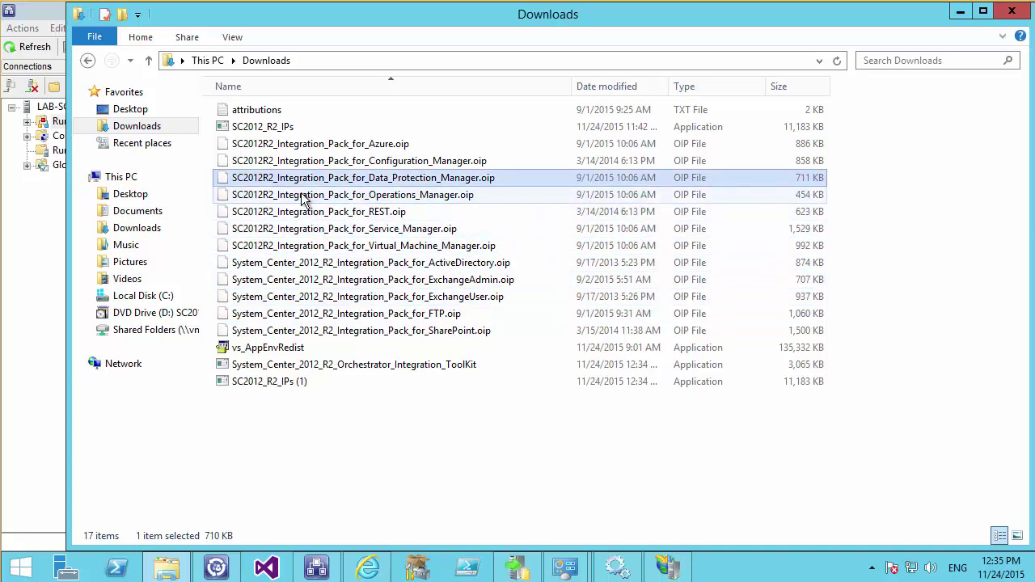
pyautogui.press('Up')
pyautogui.press('Up')
pyautogui.press('Down')
pyautogui.press('Down')
pyautogui.press('Down')
pyautogui.press('Down')
pyautogui.press('Down')
pyautogui.press('Down')
pyautogui.press('Up')
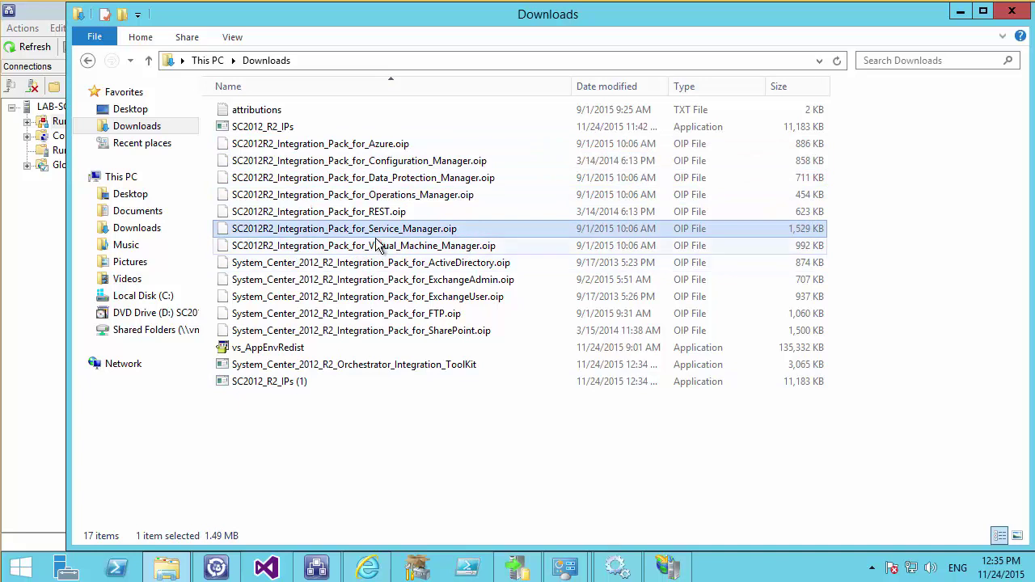
pyautogui.click(348, 196)
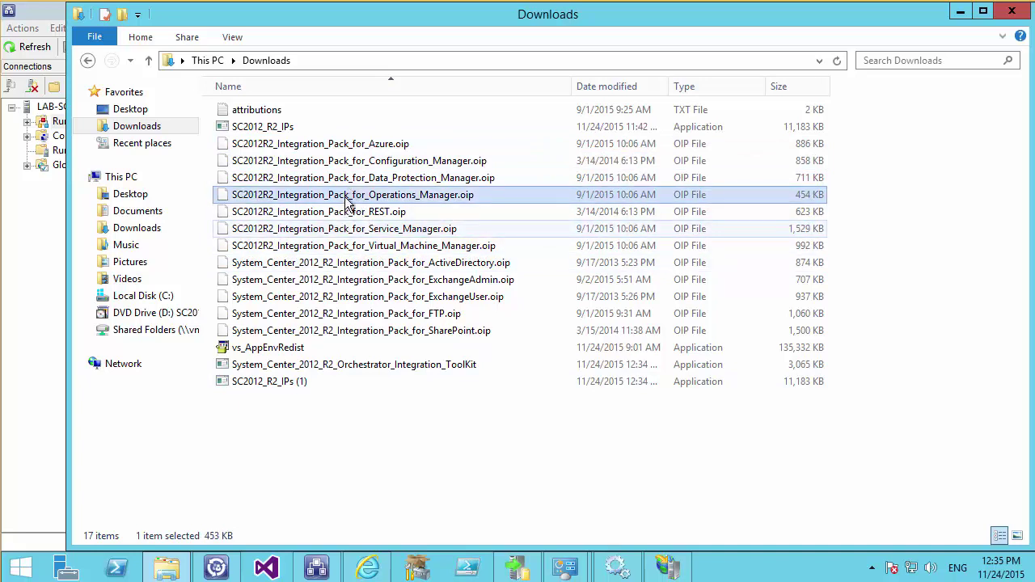
pyautogui.click(342, 177)
pyautogui.click(339, 160)
pyautogui.click(328, 143)
pyautogui.click(329, 161)
pyautogui.click(332, 211)
pyautogui.click(332, 178)
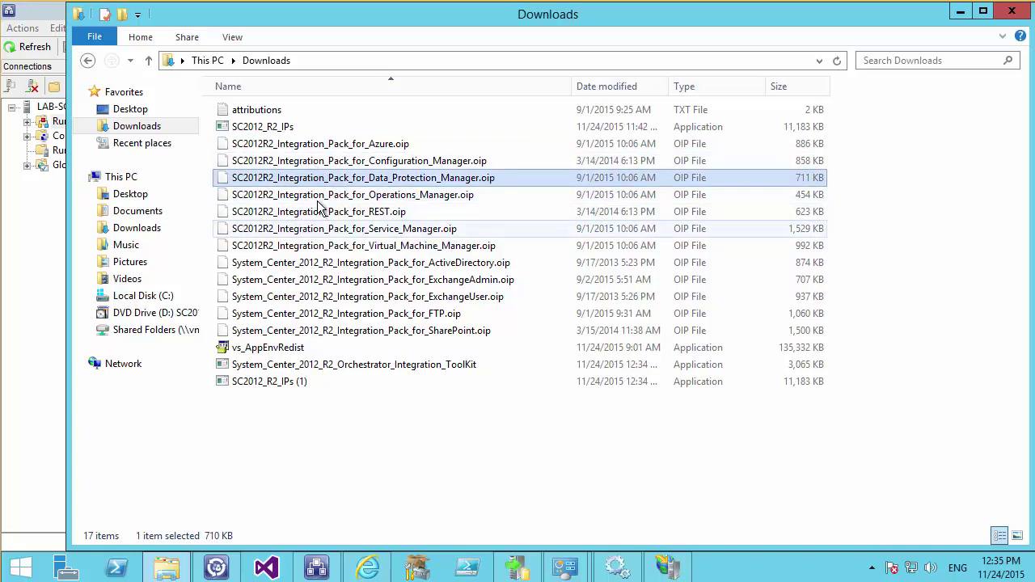
pyautogui.click(319, 198)
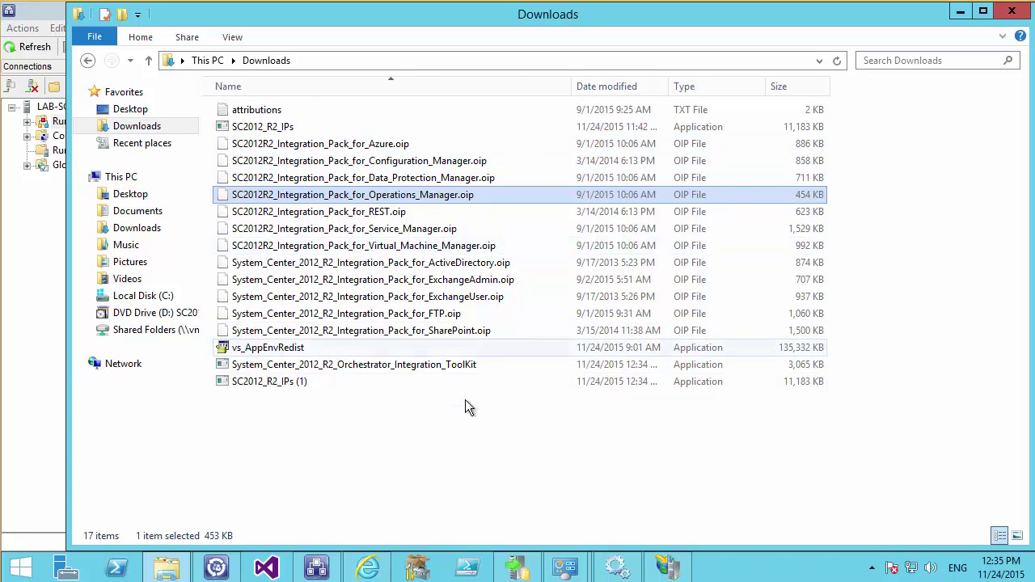
# Step: Launch Orchestrator Deployment Manager from the Start screen's app list
pyautogui.click(19, 568)
pyautogui.click(110, 540)
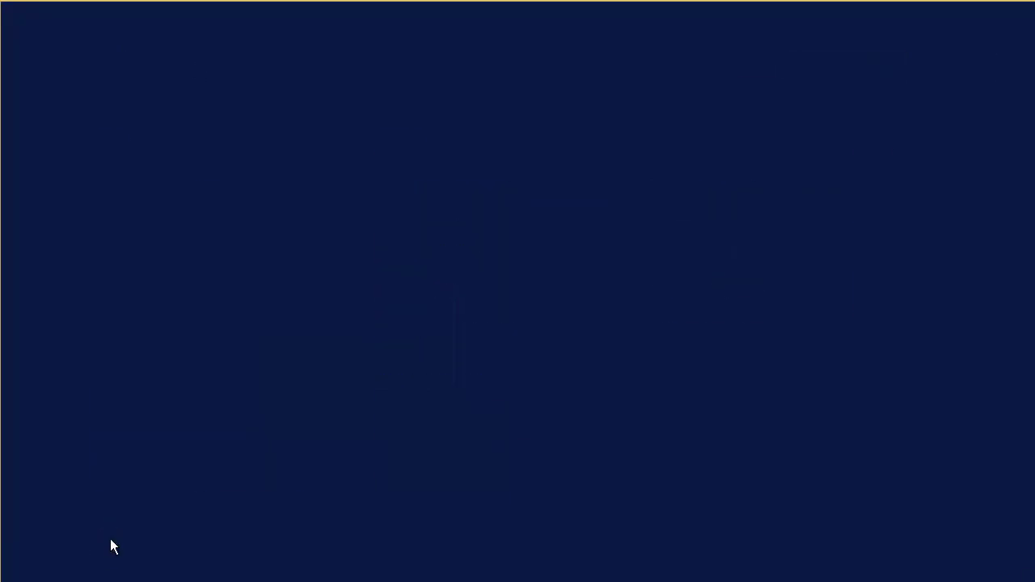
pyautogui.scroll(-5, 385, 501)
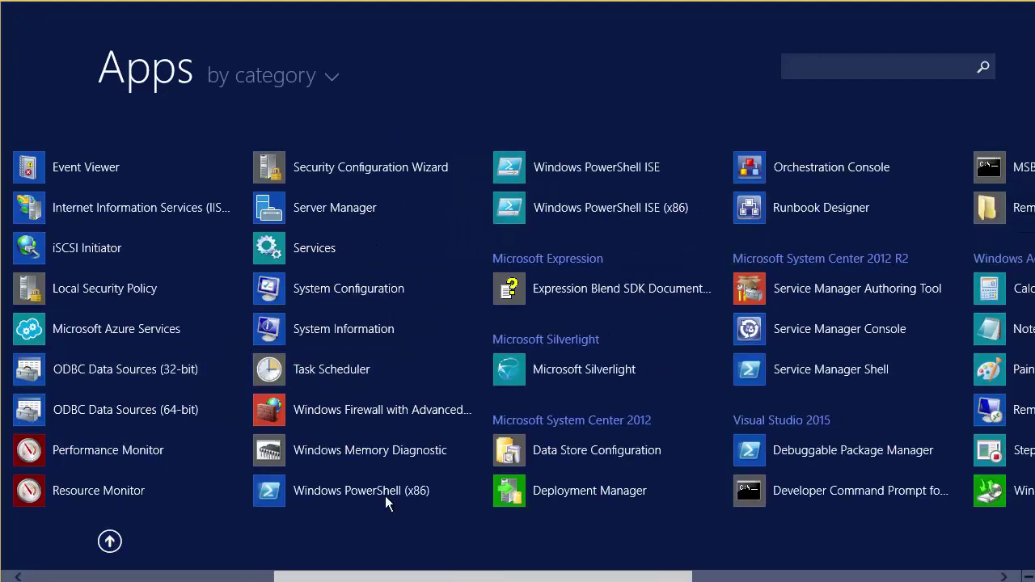
pyautogui.click(577, 492)
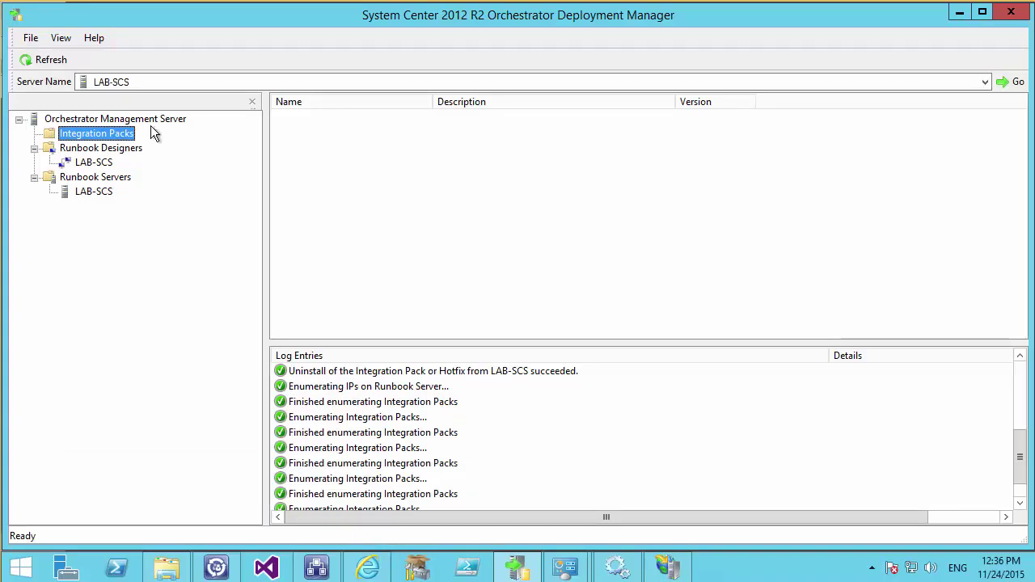
# Step: Register the Service Manager integration pack with the management server, accepting its license
pyautogui.rightClick(78, 139)
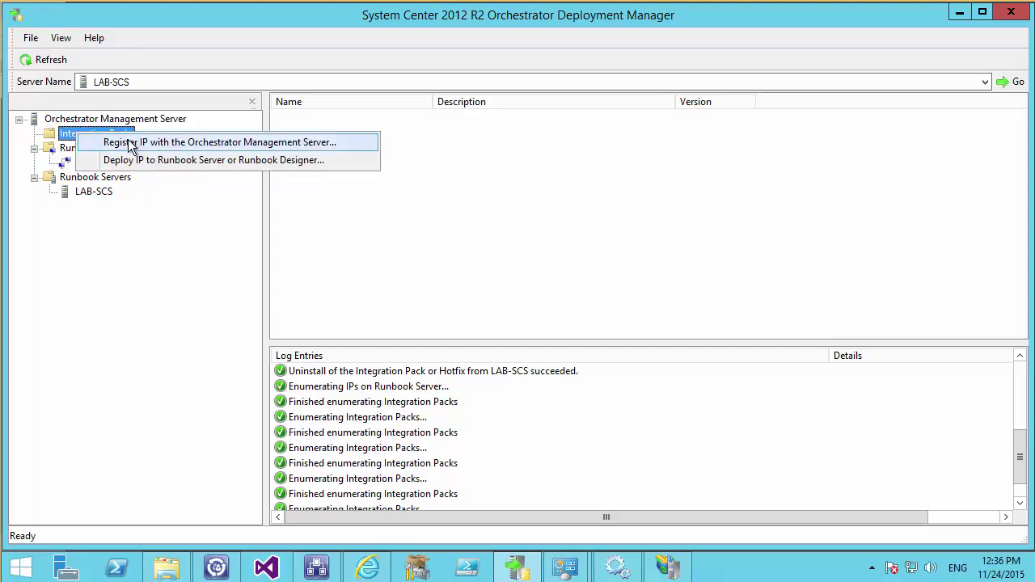
pyautogui.click(131, 144)
pyautogui.click(584, 415)
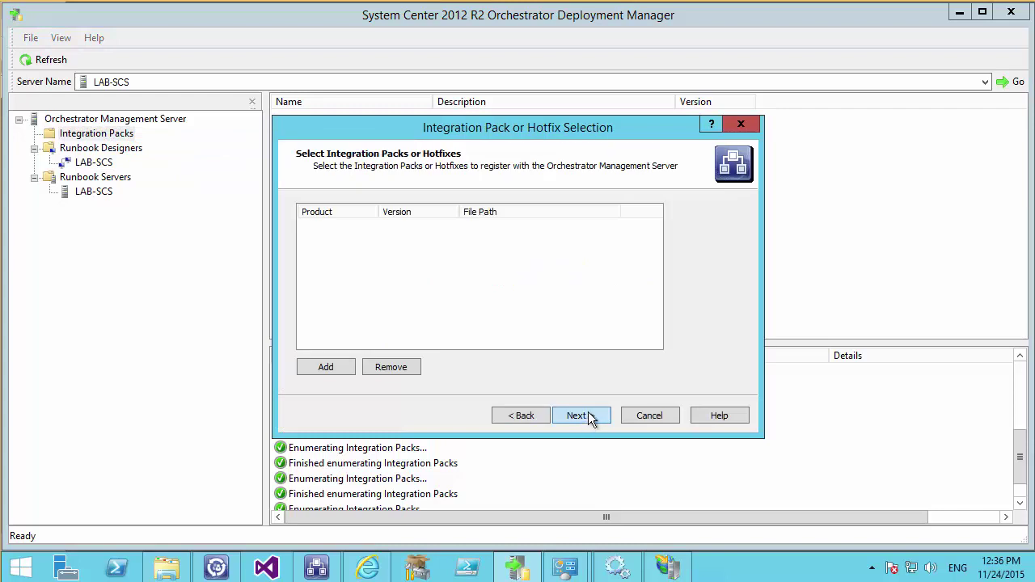
pyautogui.click(324, 367)
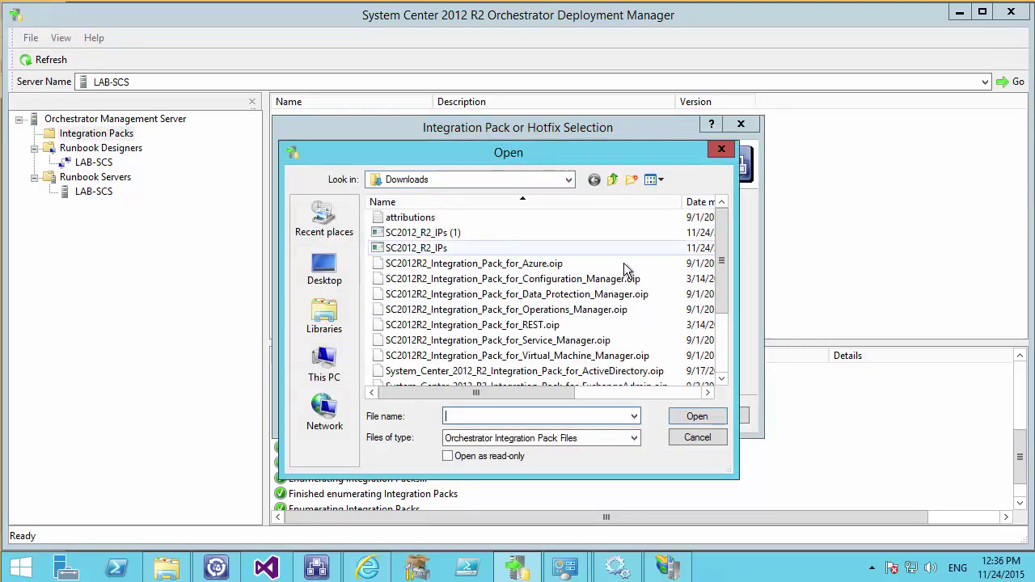
pyautogui.doubleClick(489, 340)
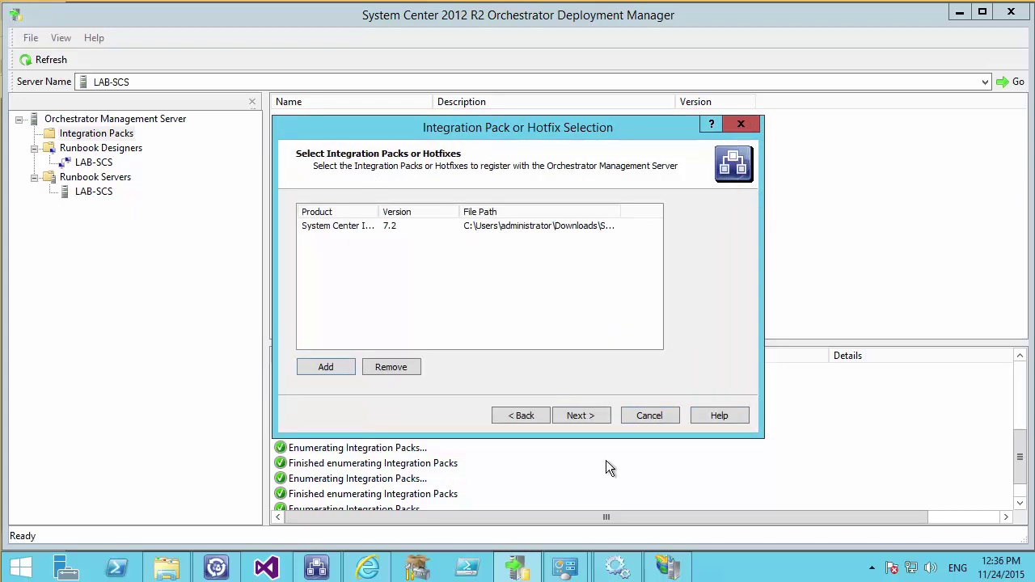
pyautogui.click(579, 415)
pyautogui.click(581, 415)
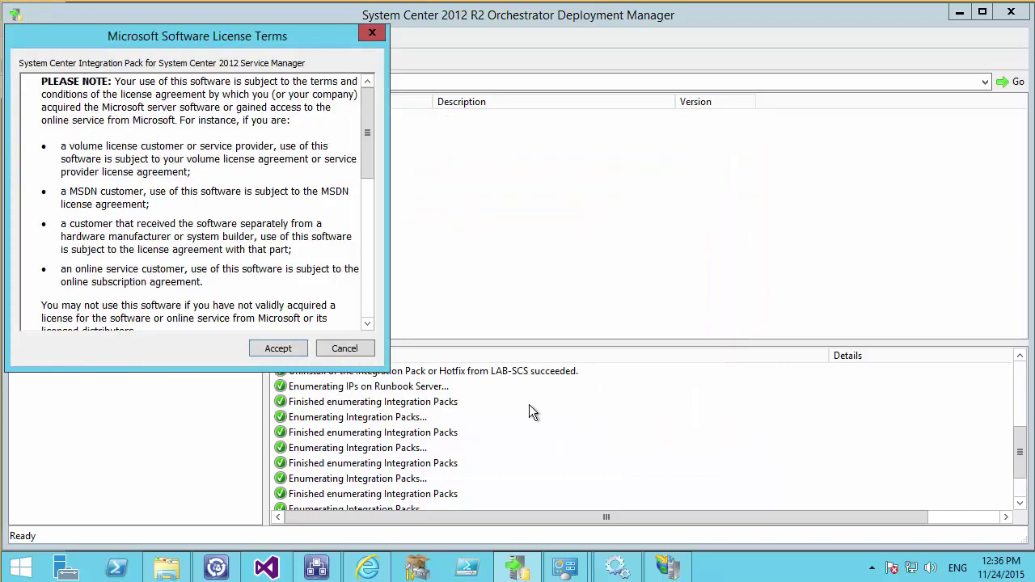
pyautogui.click(278, 349)
pyautogui.doubleClick(270, 122)
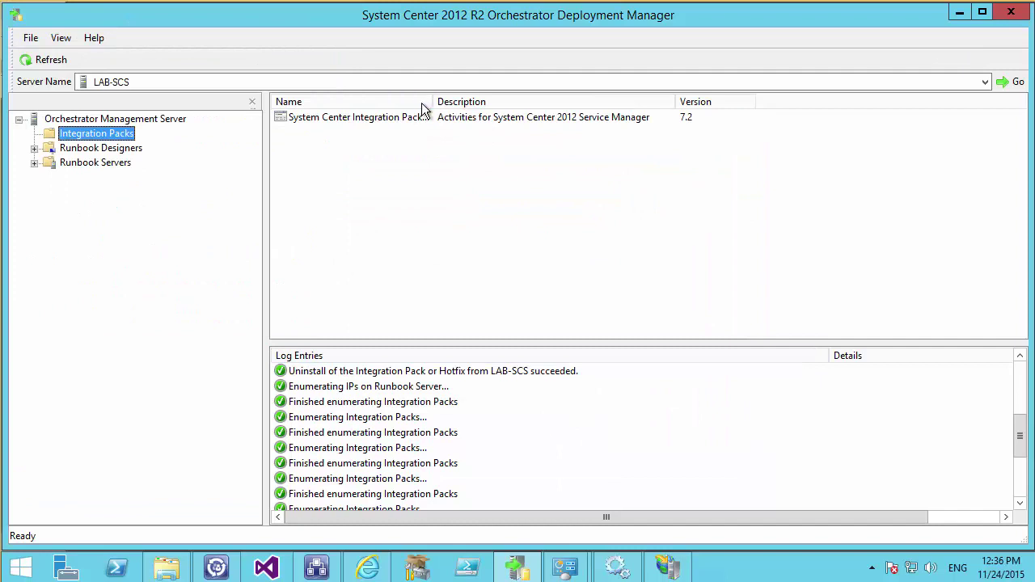
pyautogui.moveTo(434, 101); pyautogui.dragTo(535, 101)
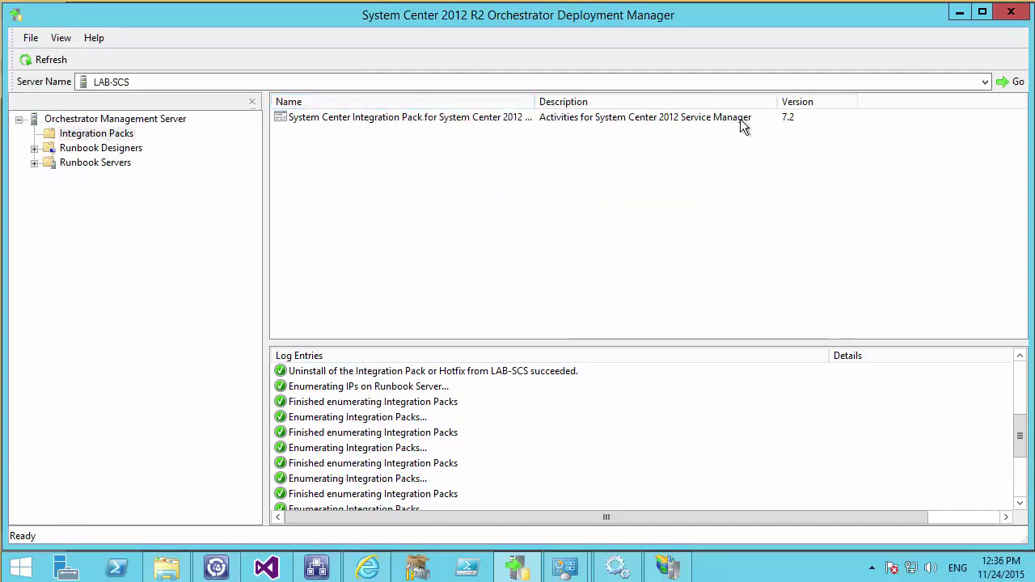
# Step: Register the Active Directory integration pack .OIP file the same way
pyautogui.rightClick(100, 133)
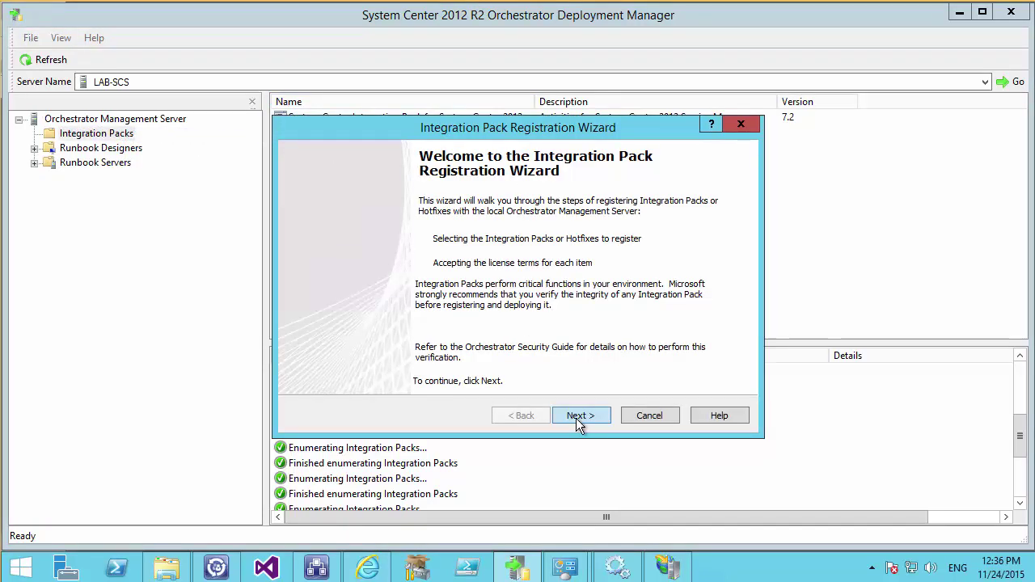
pyautogui.click(578, 416)
pyautogui.click(316, 370)
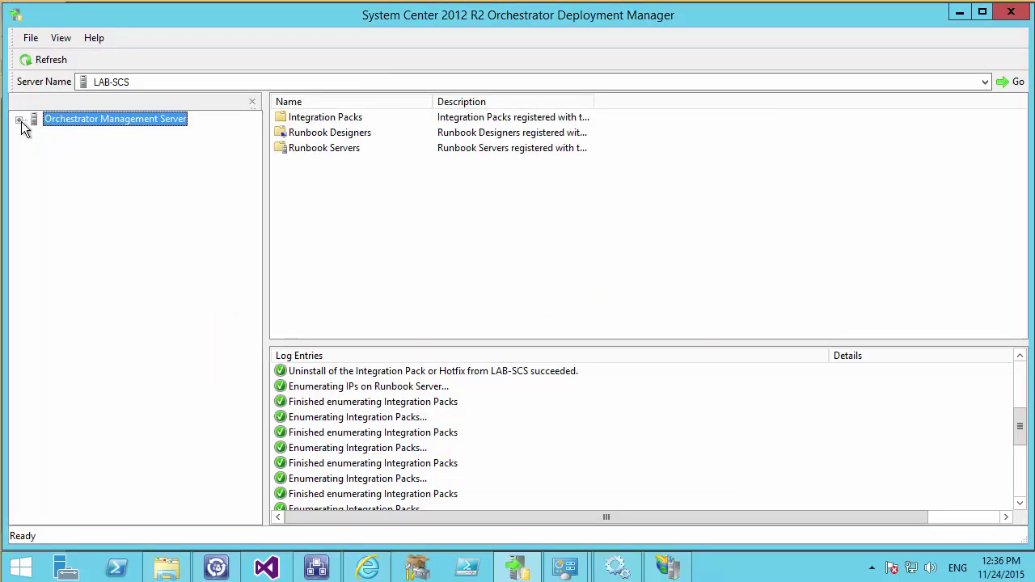
pyautogui.click(19, 120)
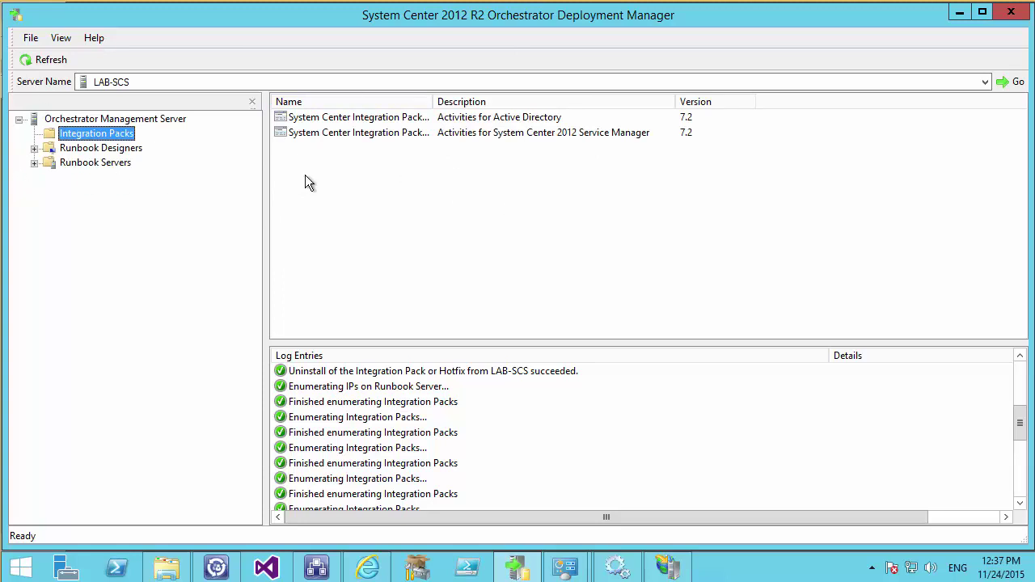
# Step: Deploy the Active Directory integration pack to runbook server lab-scs with the Deployment Manager wizard
pyautogui.rightClick(290, 120)
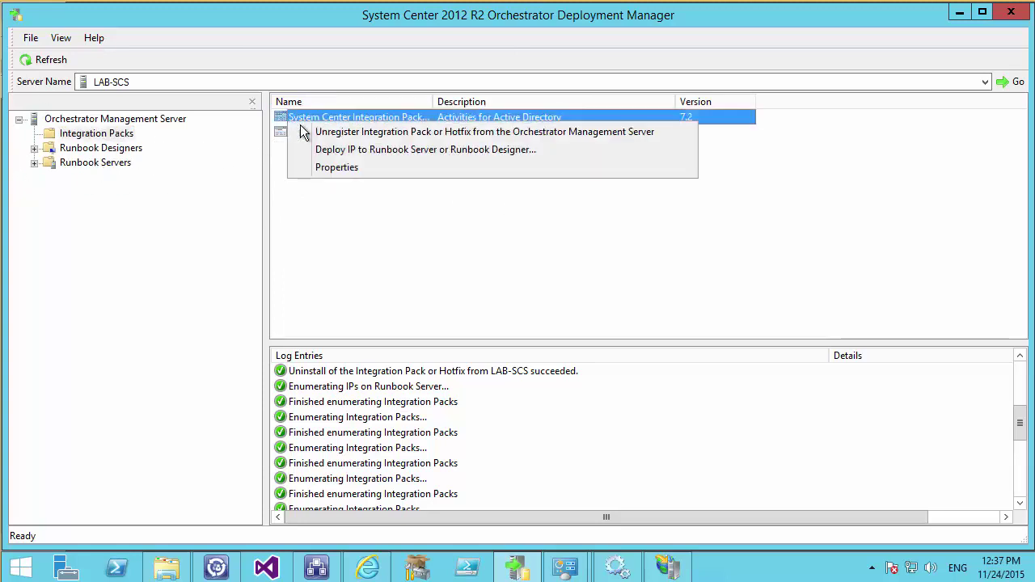
pyautogui.click(327, 150)
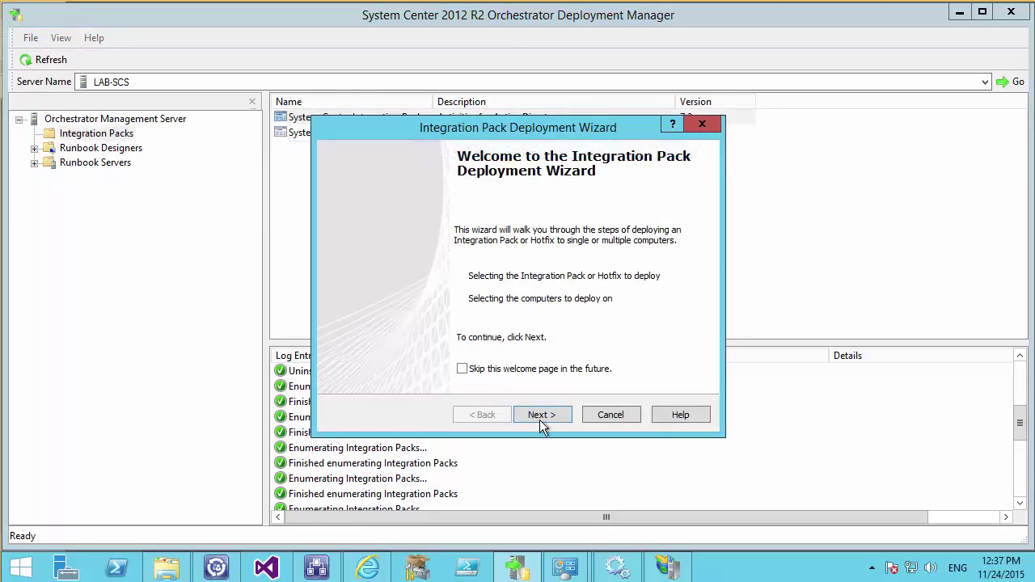
pyautogui.click(539, 419)
pyautogui.click(350, 226)
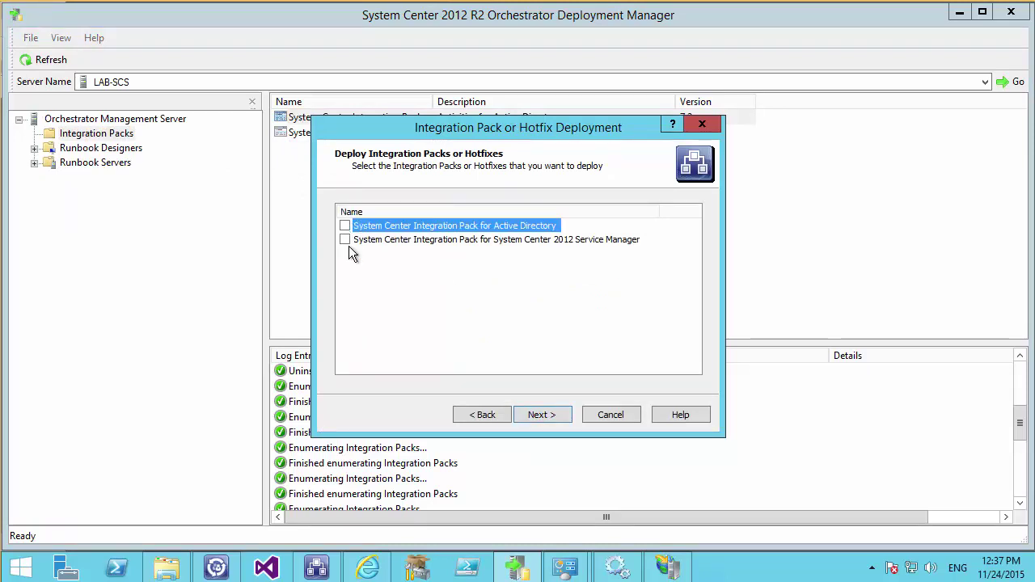
pyautogui.click(540, 416)
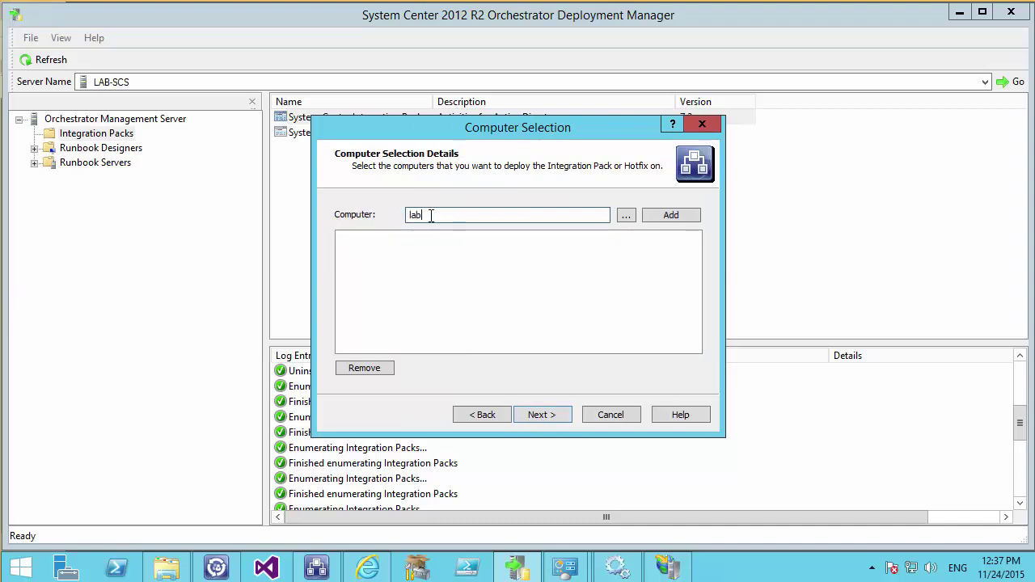
pyautogui.press('Return')
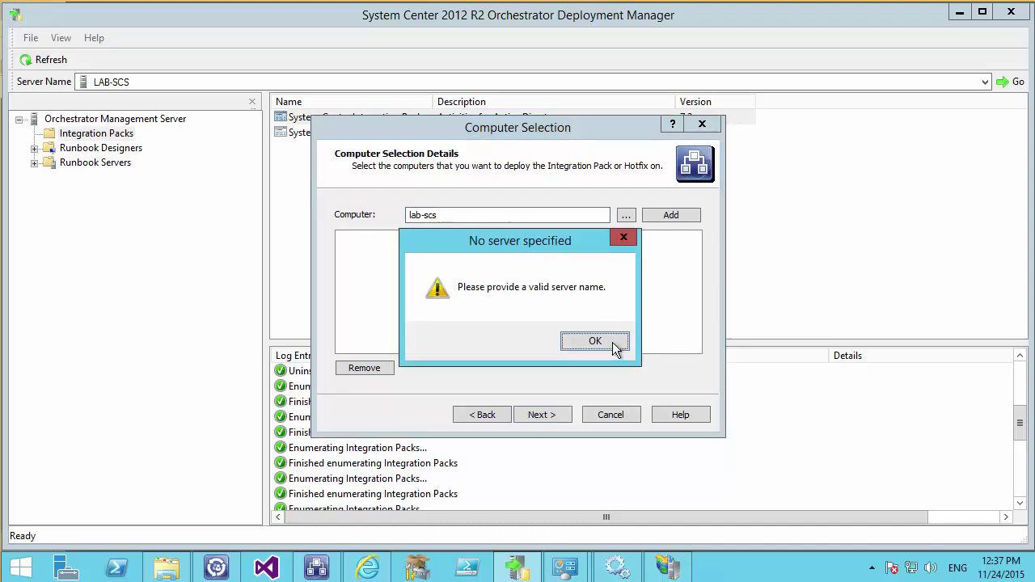
pyautogui.click(608, 340)
pyautogui.click(678, 218)
pyautogui.click(543, 417)
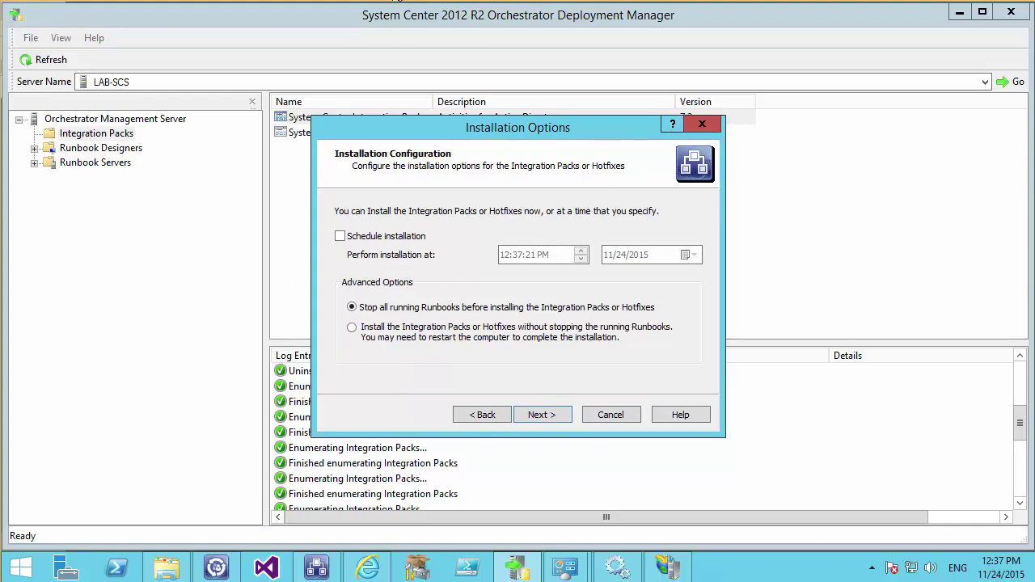
pyautogui.click(548, 414)
pyautogui.click(548, 414)
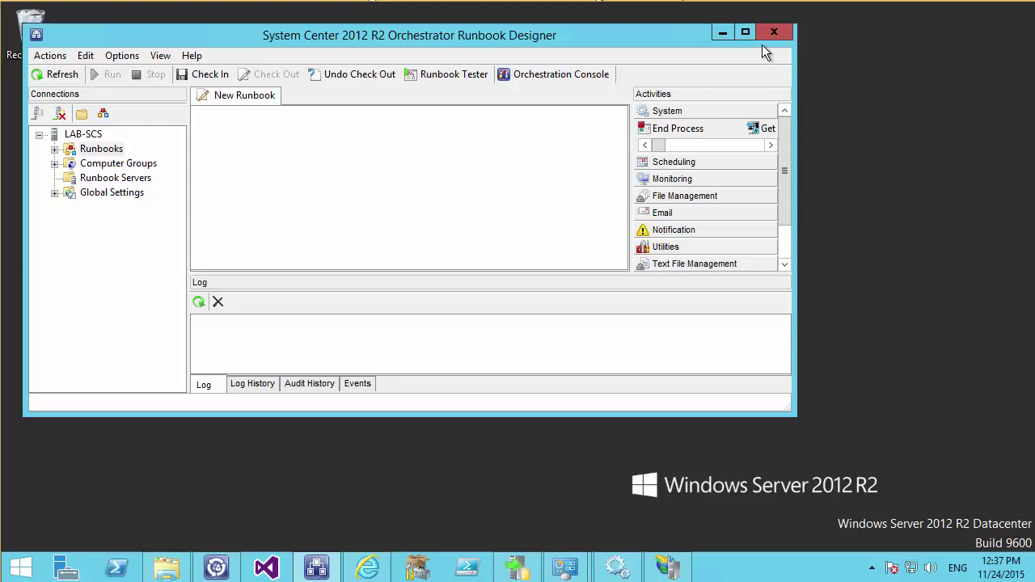
# Step: Maximize Runbook Designer, check the Active Directory and SC 2012 Service Manager activity categories, then open Options
pyautogui.click(748, 31)
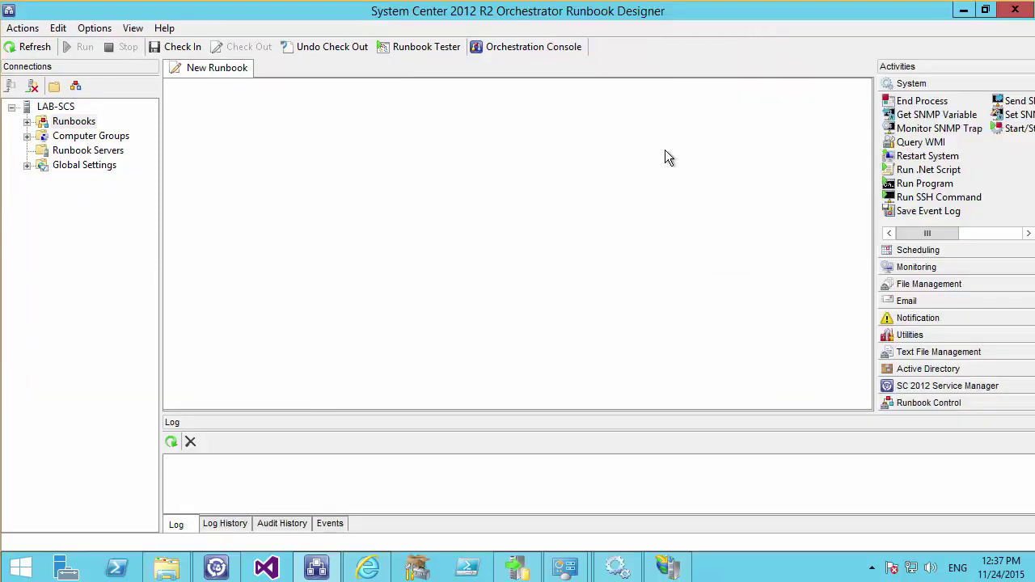
pyautogui.click(920, 387)
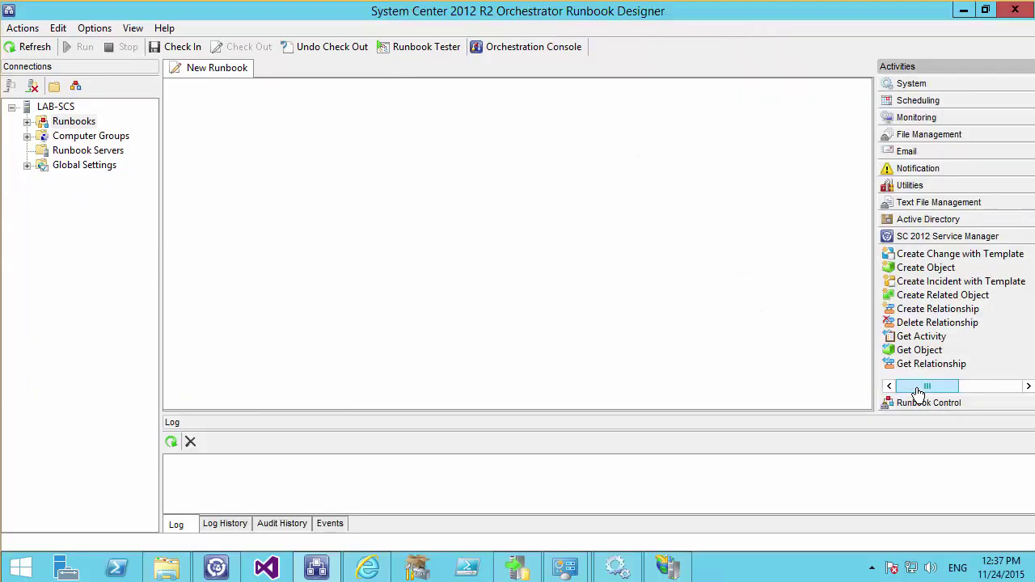
pyautogui.click(913, 226)
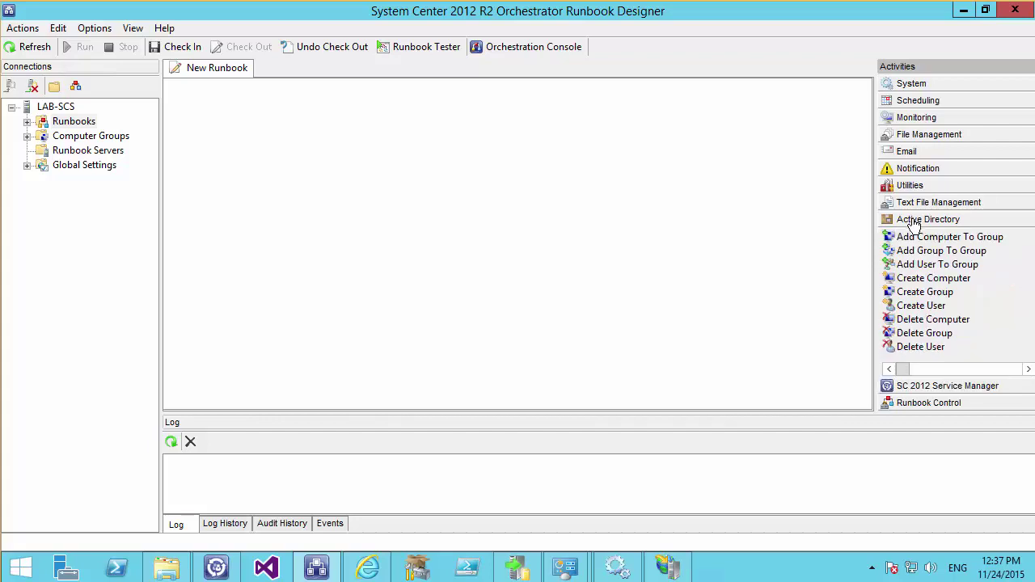
pyautogui.click(926, 387)
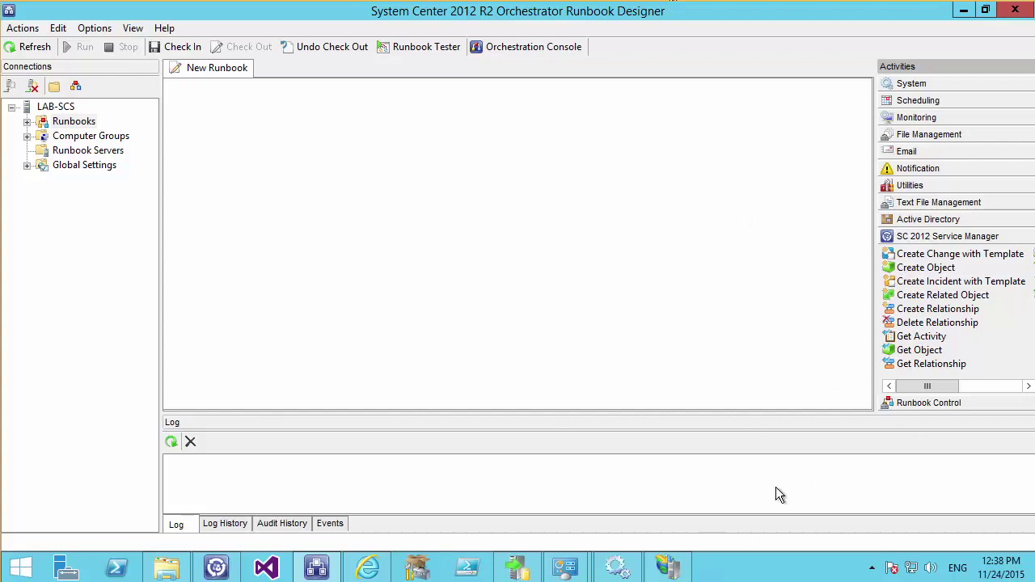
pyautogui.click(94, 28)
pyautogui.press('Down')
pyautogui.press('Down')
pyautogui.press('Down')
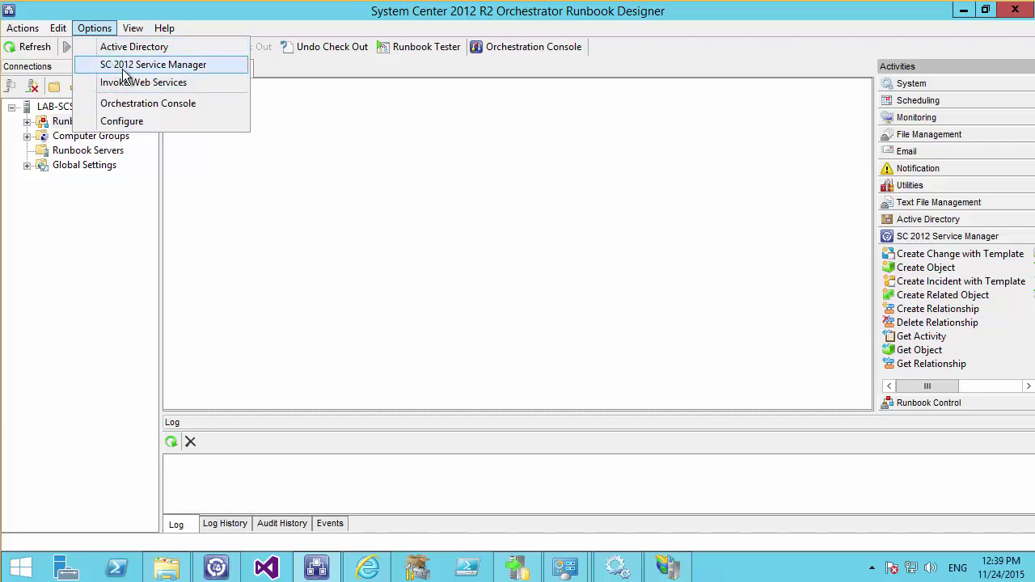
# Step: Add Service Manager connection 'Service MAnager' for server lab-scs, domain in2.lab, user administrator and its password
pyautogui.click(123, 70)
pyautogui.click(450, 344)
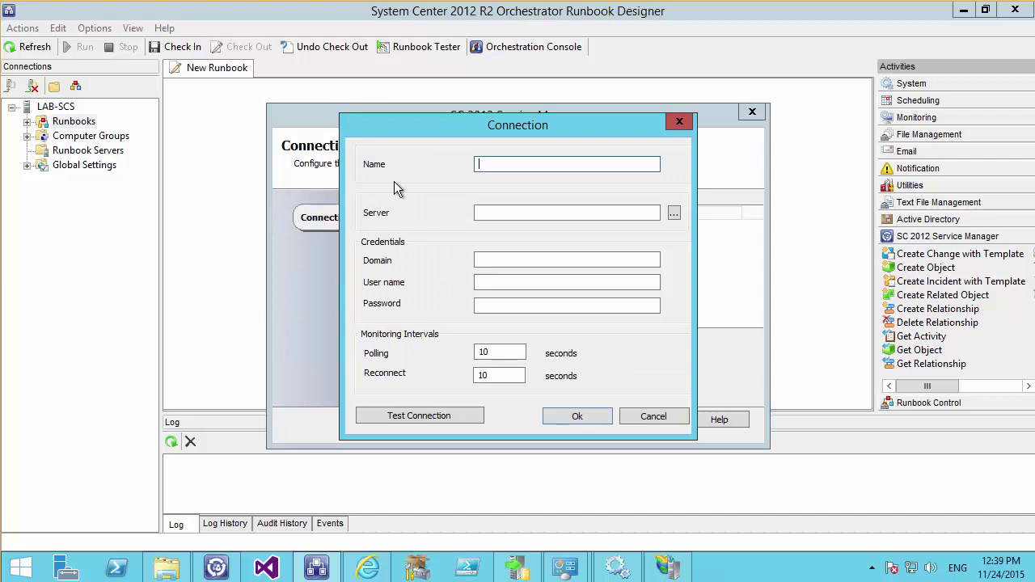
pyautogui.write('Service MAnager')
pyautogui.press('Tab')
pyautogui.write('lab-scs')
pyautogui.press('Tab')
pyautogui.press('Tab')
pyautogui.write('in2.lab')
pyautogui.press('Tab')
pyautogui.write('administrator')
pyautogui.press('Tab')
pyautogui.write('*********')
pyautogui.press('Tab')
# Step: Test the Service Manager connection successfully, save it, and close the connections list
pyautogui.press('Return')
pyautogui.click(577, 343)
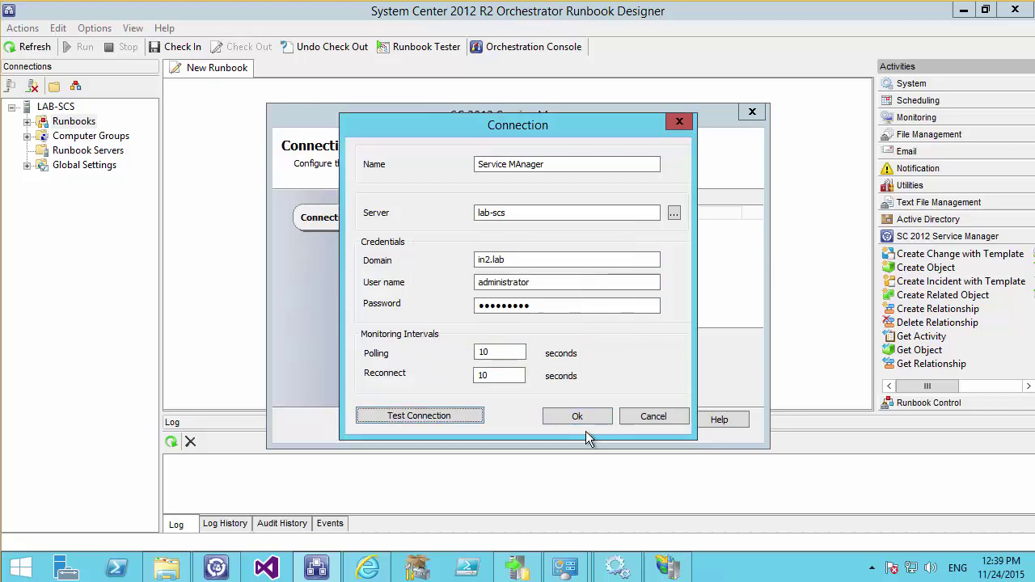
pyautogui.click(579, 417)
pyautogui.click(582, 426)
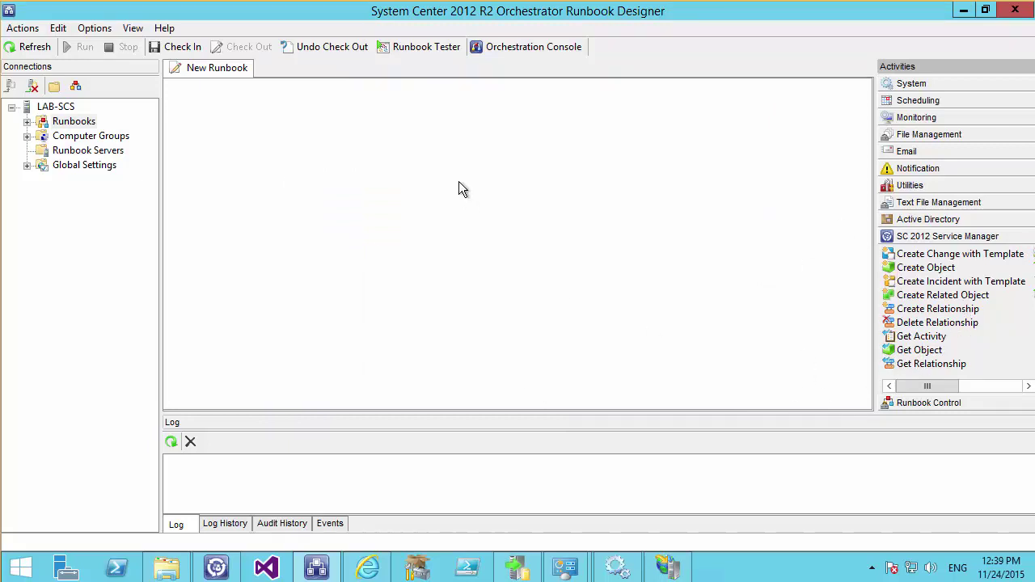
# Step: Create Active Directory configuration 'In2.lab AD' of type Microsoft Active Directory Domain Configuration
pyautogui.click(94, 27)
pyautogui.click(103, 44)
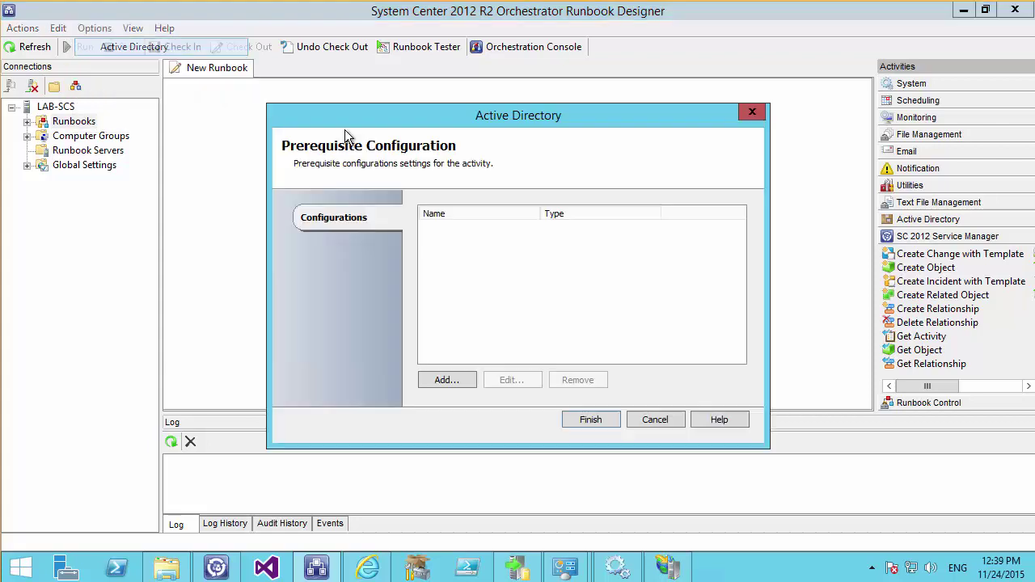
pyautogui.click(447, 380)
pyautogui.write('In2.')
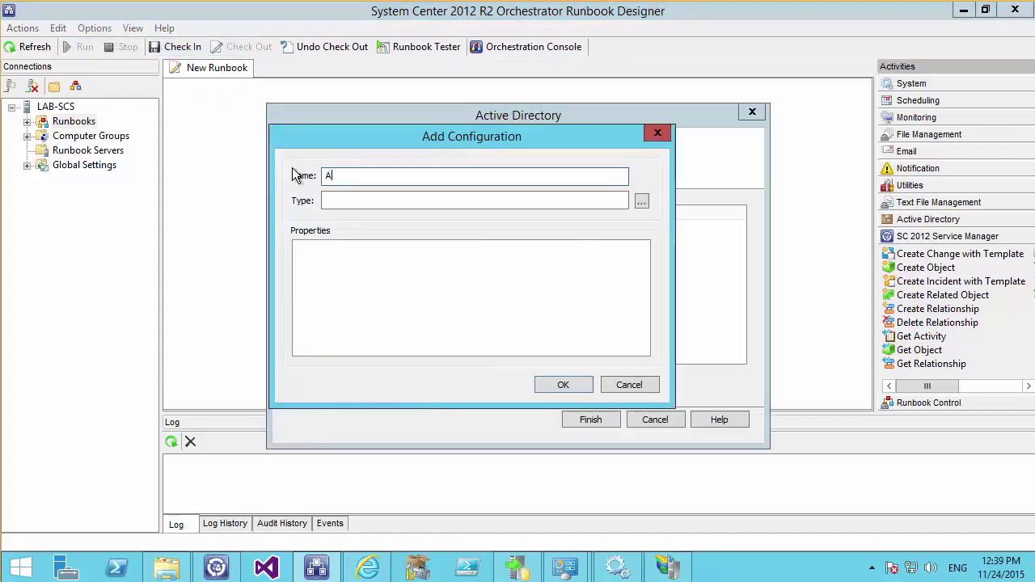
pyautogui.write('lab AD')
pyautogui.click(641, 200)
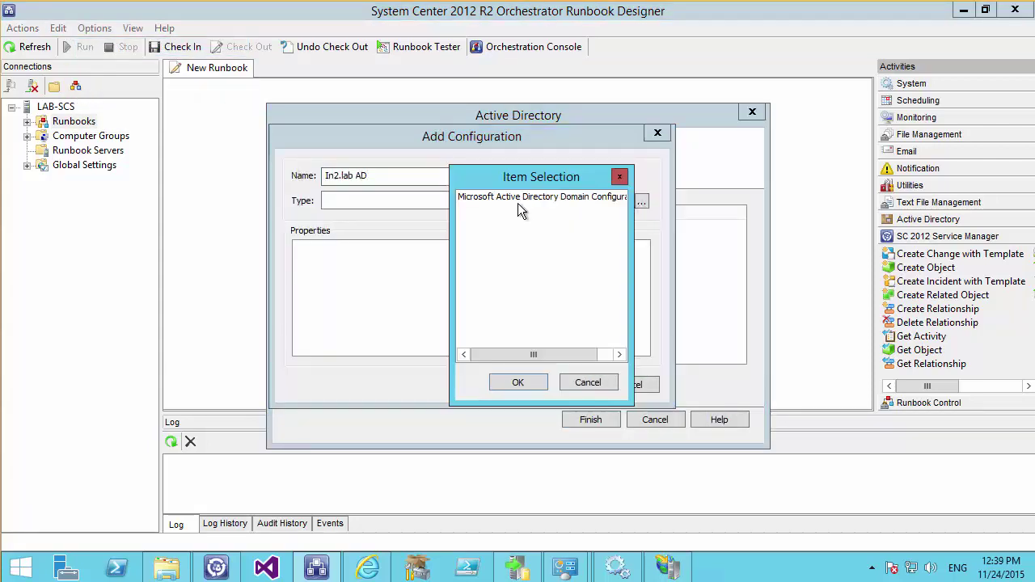
pyautogui.doubleClick(517, 204)
pyautogui.click(540, 254)
# Step: Enter administrator credentials, domain controller lab-dc.in2.lab and parent container, save the configuration, and close Runbook Designer
pyautogui.write('administrat')
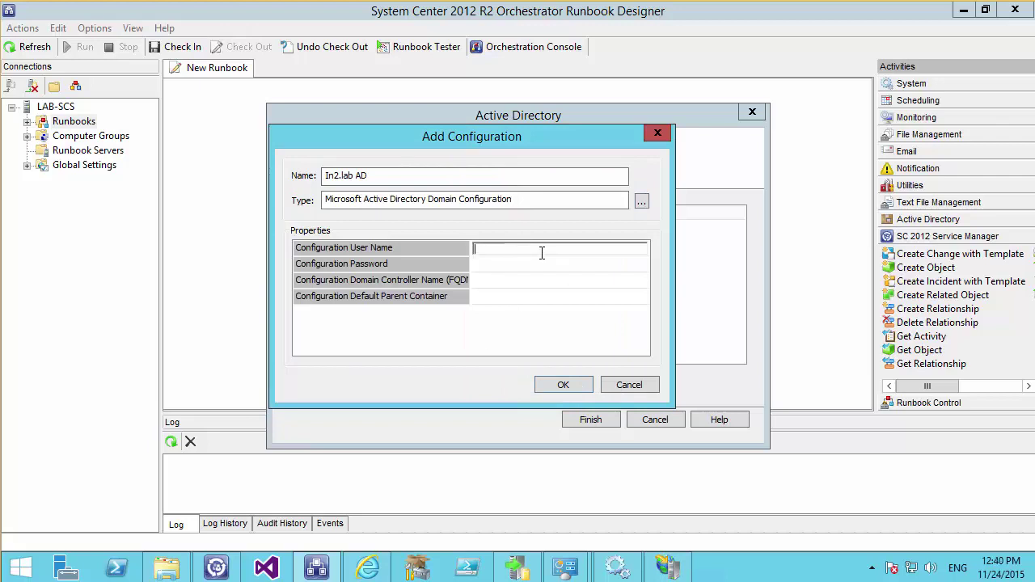
pyautogui.write('or')
pyautogui.press('Tab')
pyautogui.write('*********')
pyautogui.click(491, 280)
pyautogui.write('lab')
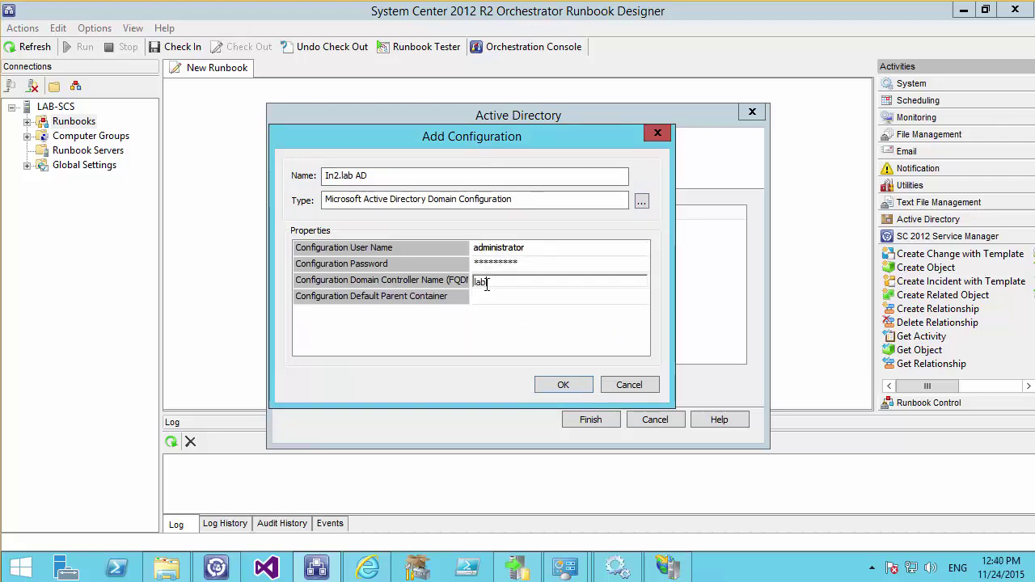
pyautogui.write('dc.in2.lab')
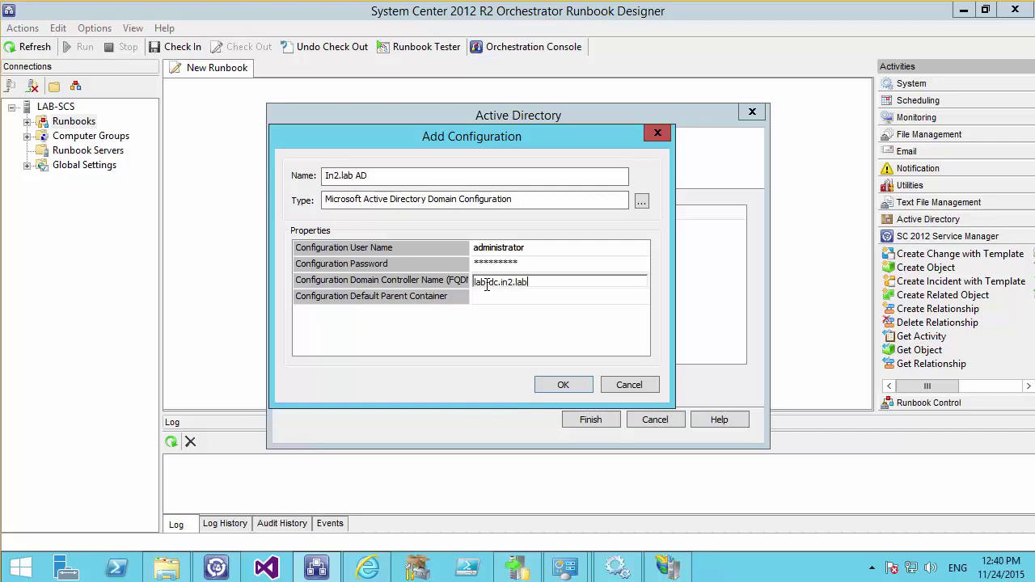
pyautogui.press('Tab')
pyautogui.write('dc=')
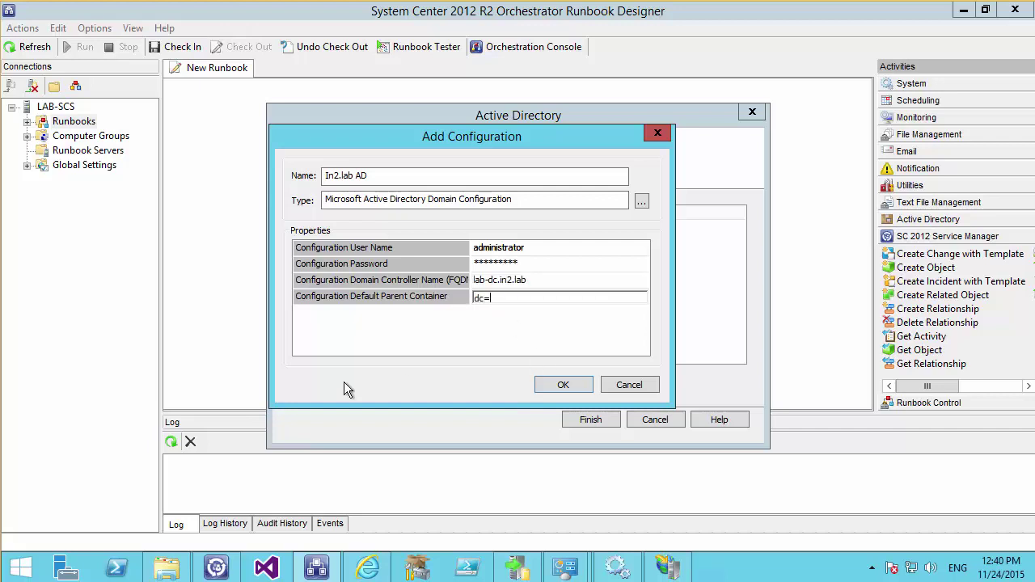
pyautogui.write('in2,dc=l')
pyautogui.press('Return')
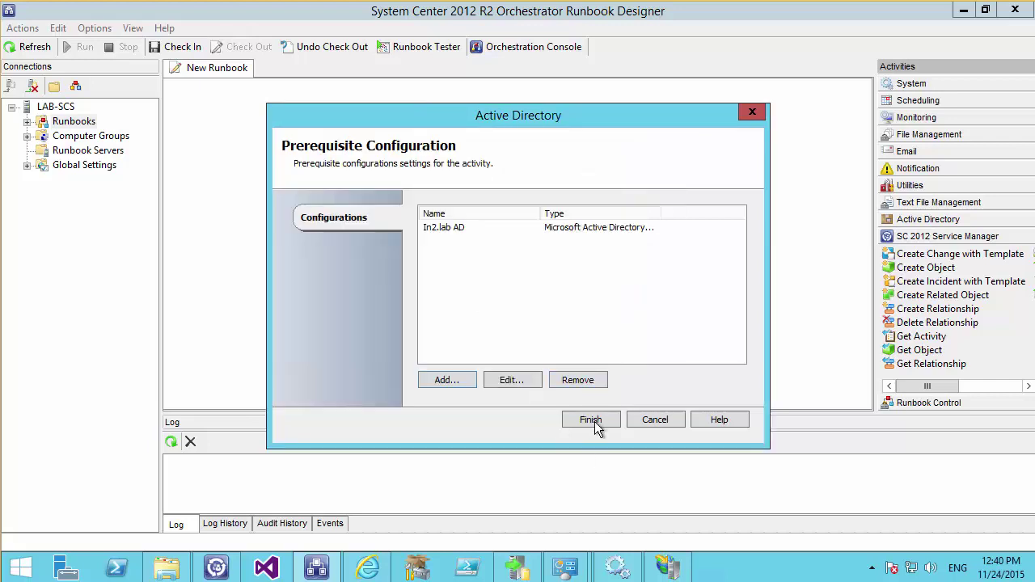
pyautogui.click(591, 421)
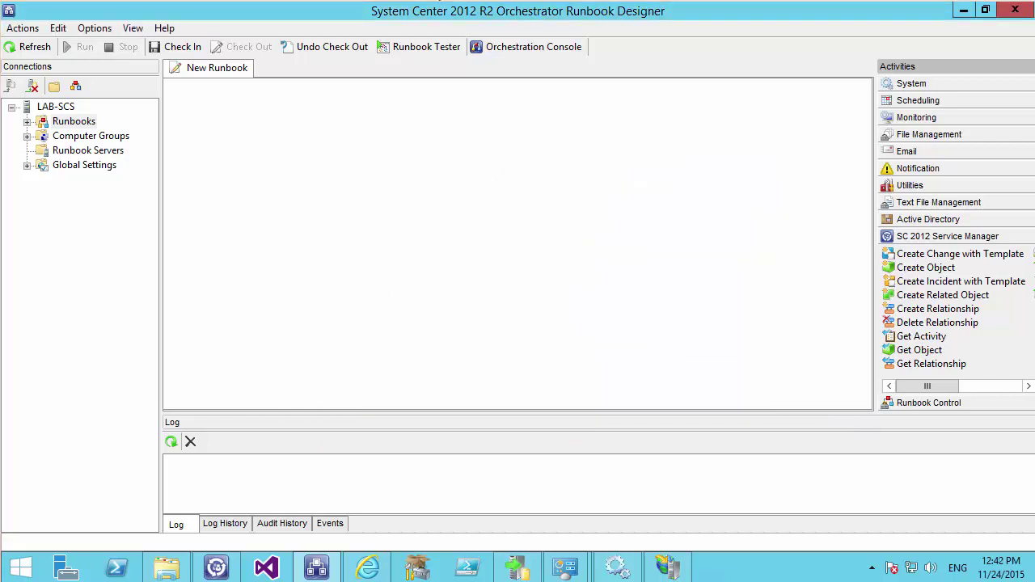
pyautogui.click(1015, 9)
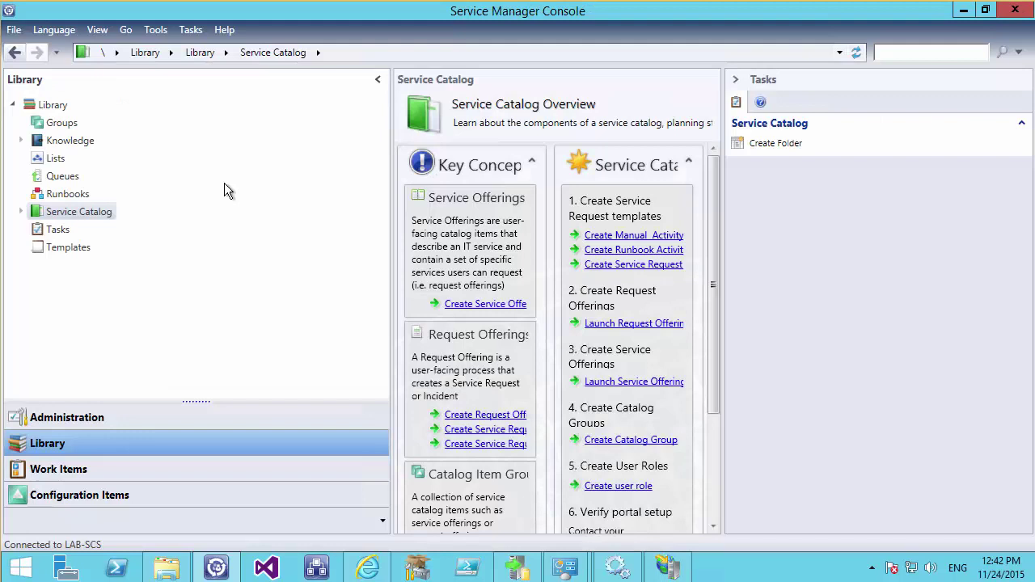